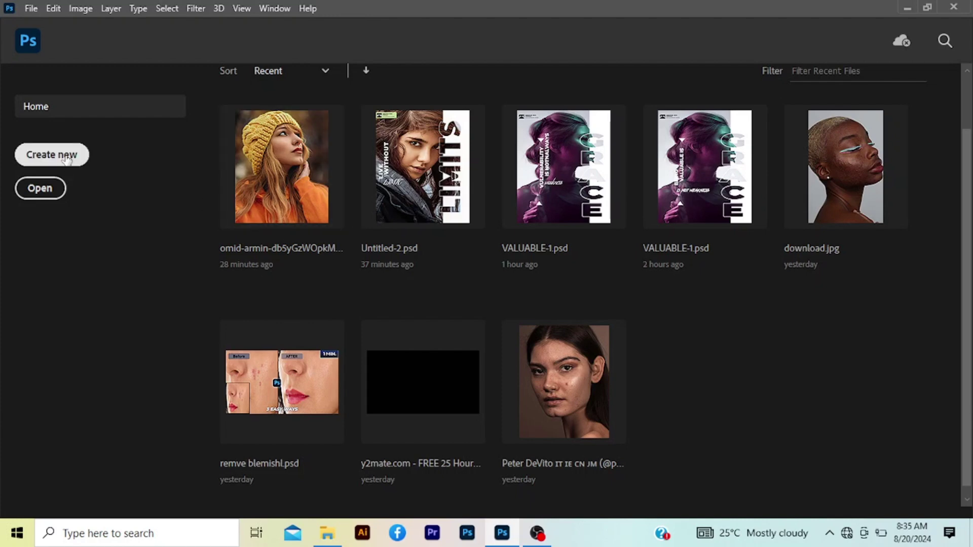
# - Create a new white 1080 × 1300 px document at 300 ppi, Untitled-1
pyautogui.click(67, 159)
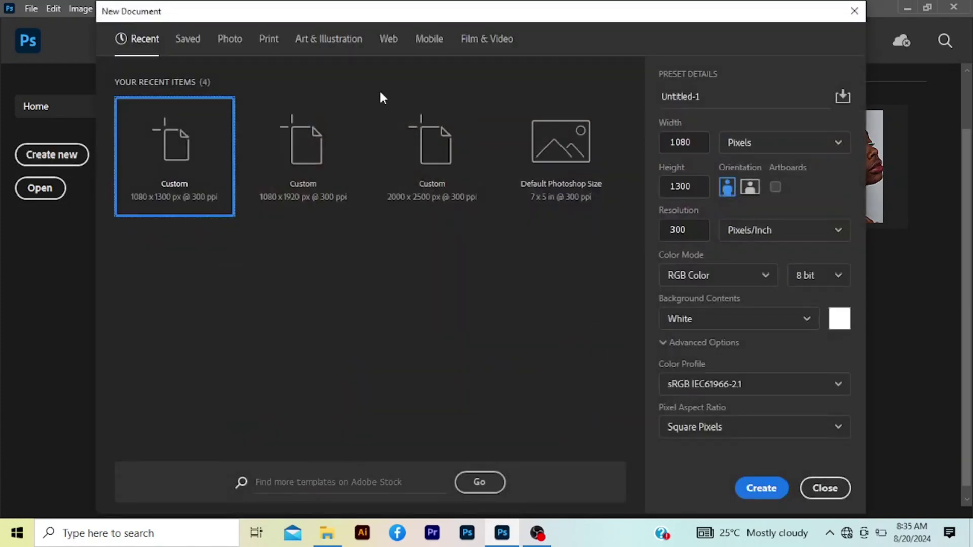
pyautogui.click(701, 146)
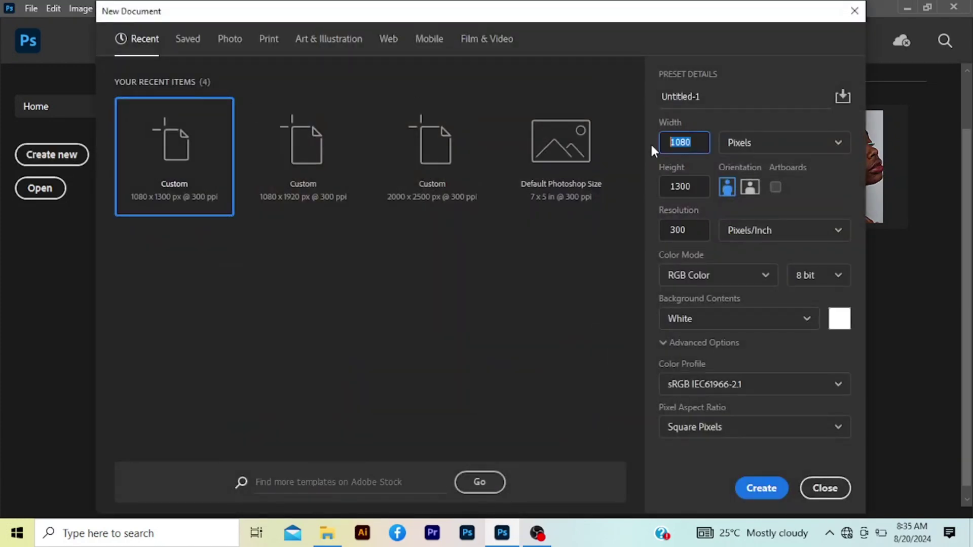
pyautogui.click(696, 188)
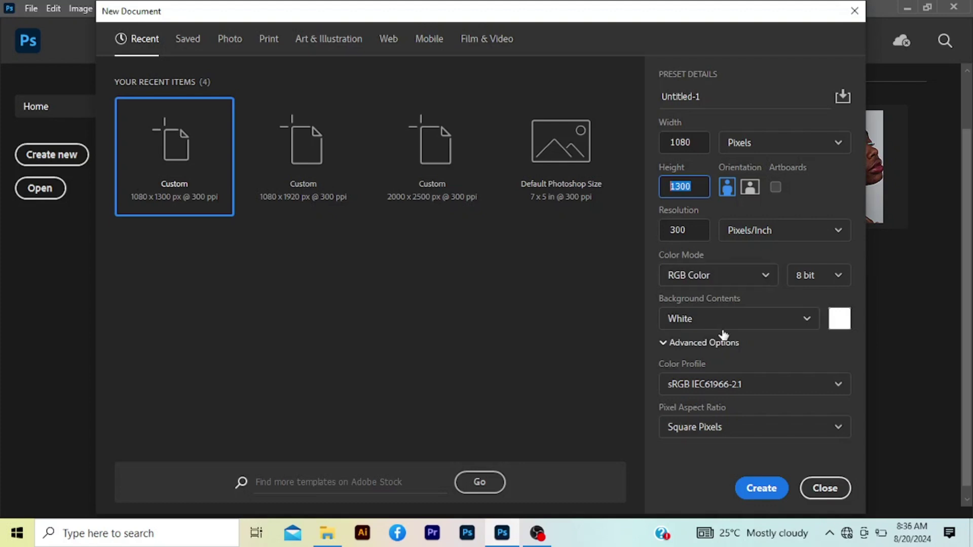
pyautogui.click(753, 490)
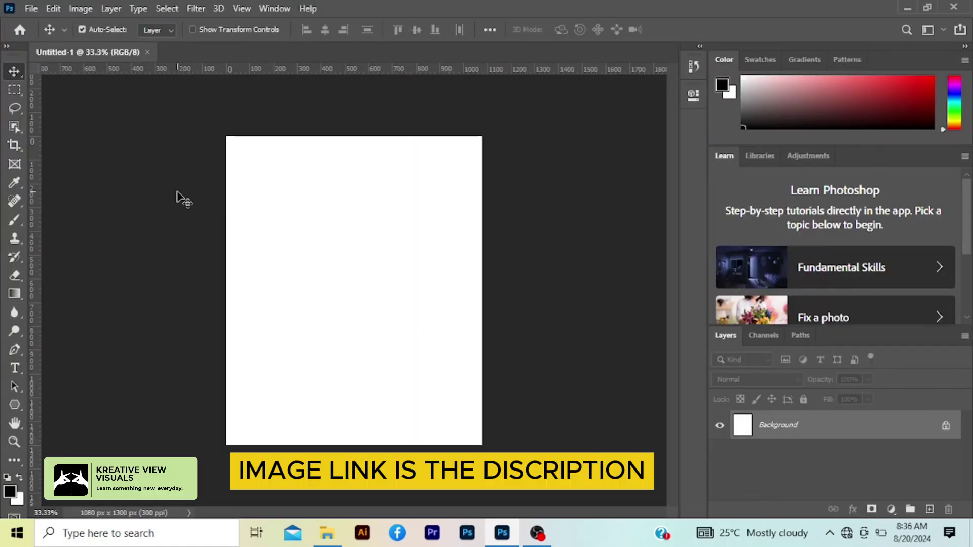
# - Place the yellow beanie photo into the document as an embedded layer
pyautogui.click(31, 9)
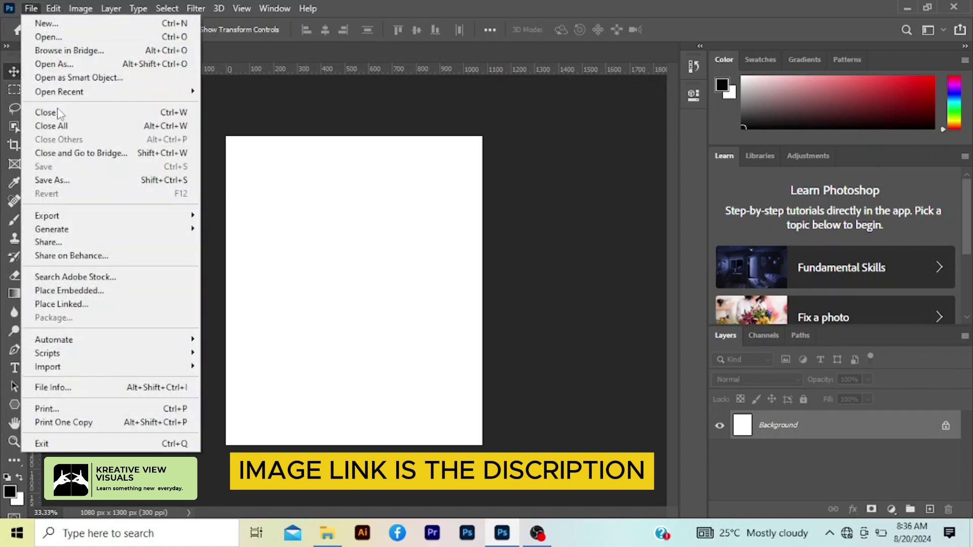
pyautogui.click(74, 291)
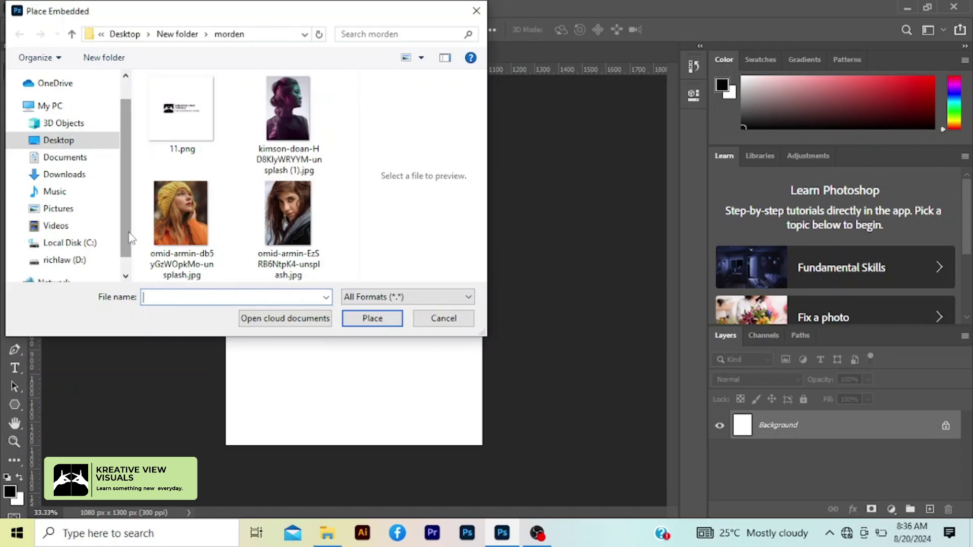
pyautogui.click(191, 217)
pyautogui.click(372, 318)
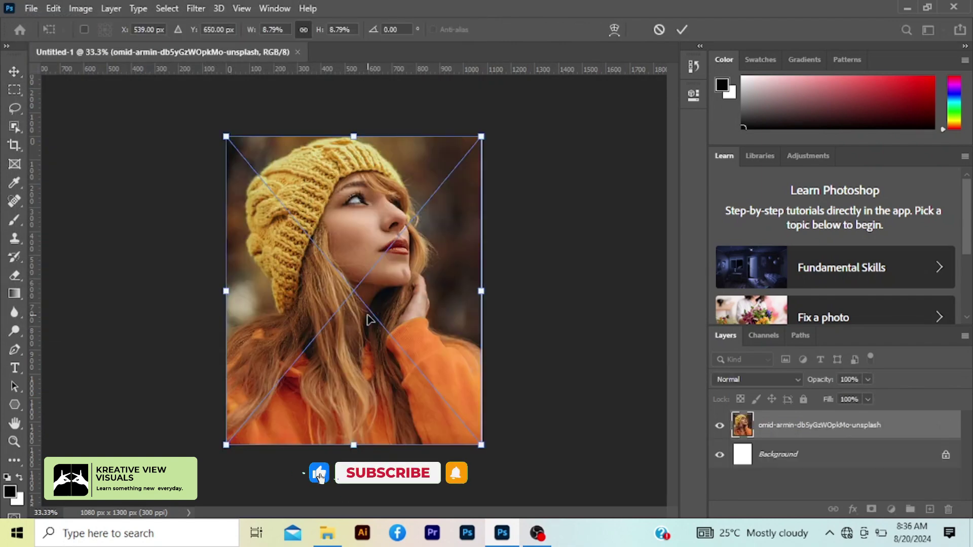
pyautogui.click(681, 29)
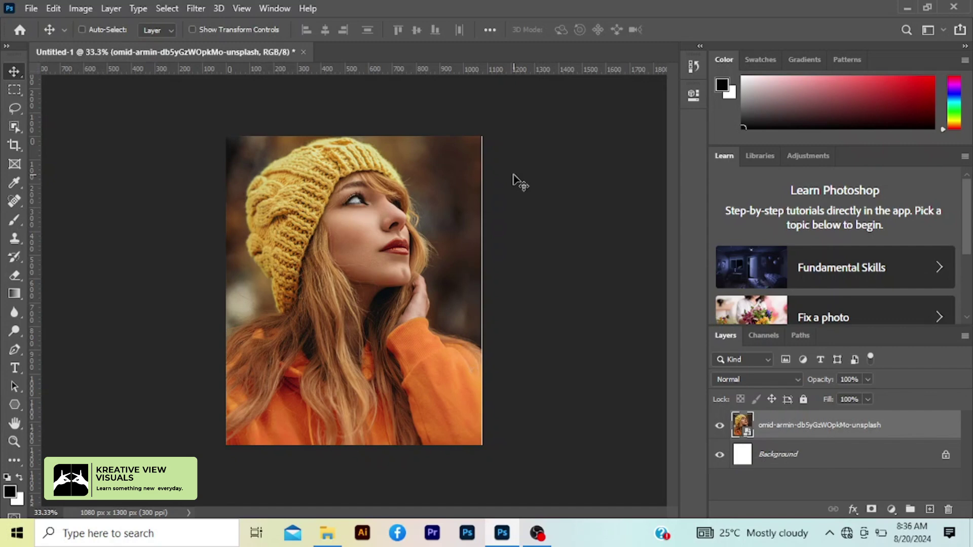
# - Stretch the photo slightly wider so it fills the canvas
pyautogui.hotkey('ctrl', 't')
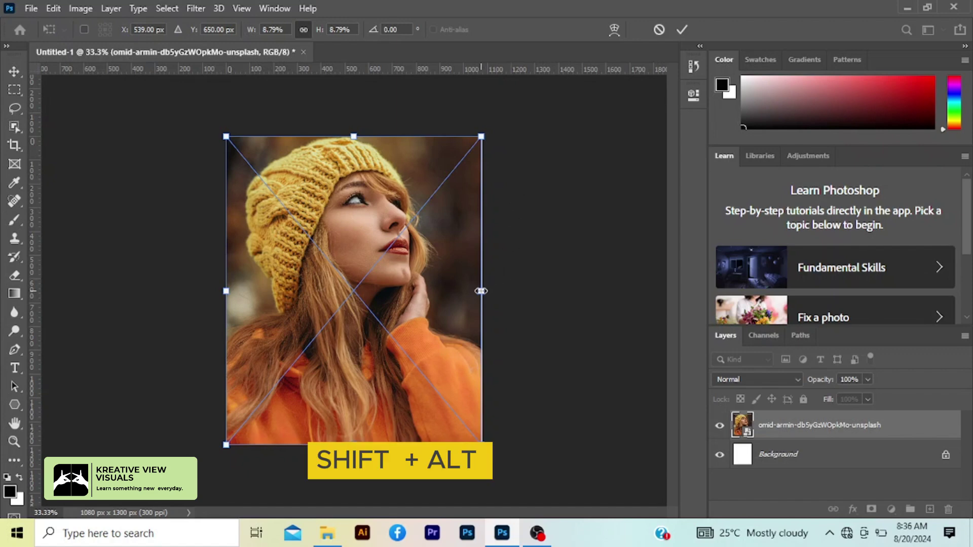
pyautogui.moveTo(481, 291); pyautogui.dragTo(484, 291)
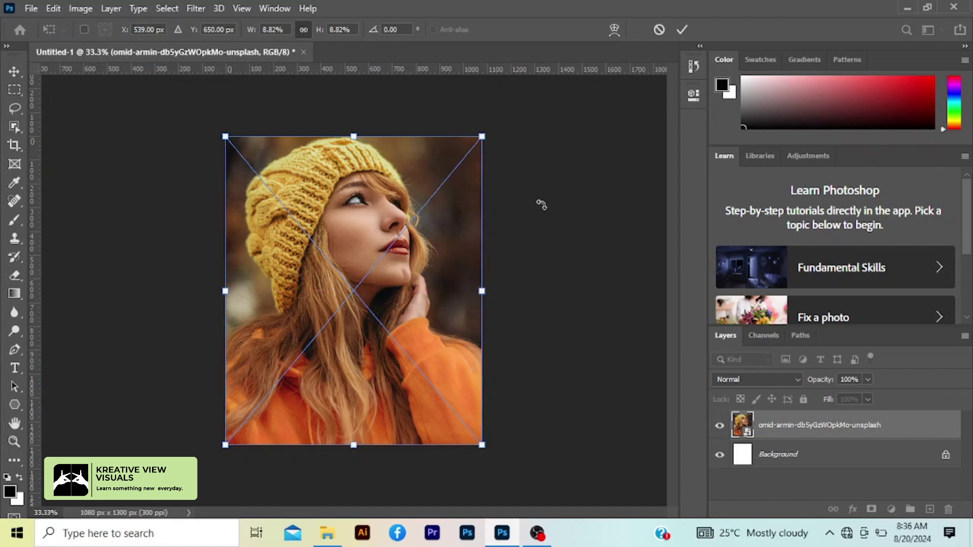
pyautogui.click(681, 31)
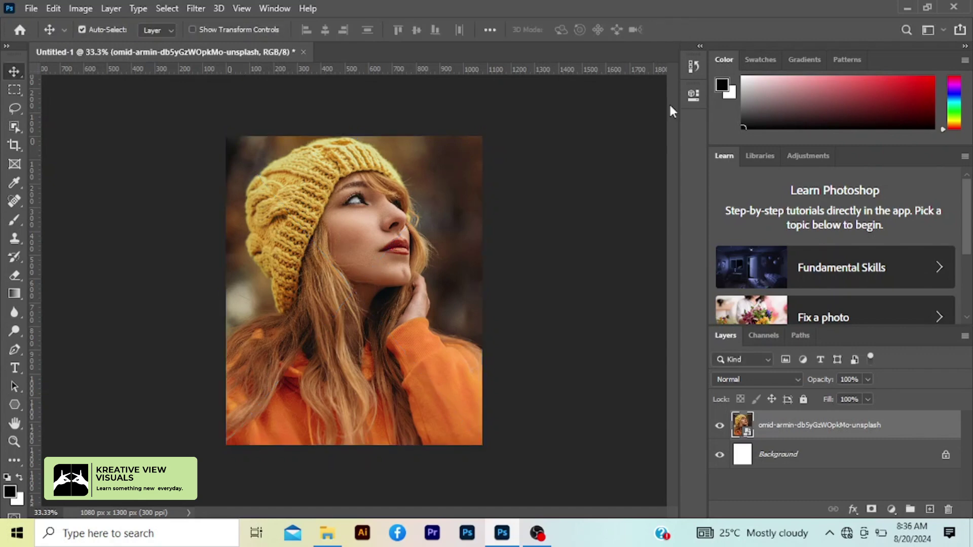
# - Add vertical text 'GREAT' beside her face with the Vertical Type Tool
pyautogui.click(16, 368)
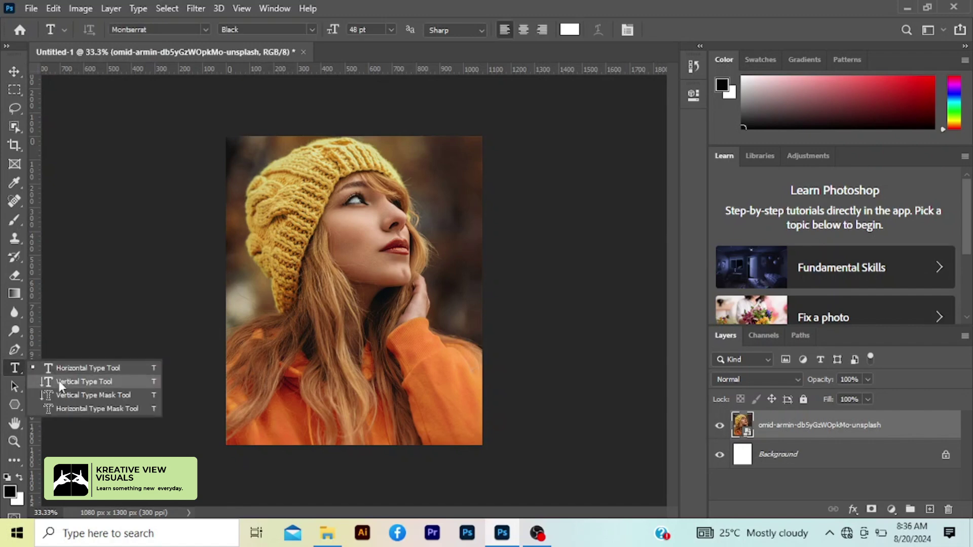
pyautogui.click(59, 381)
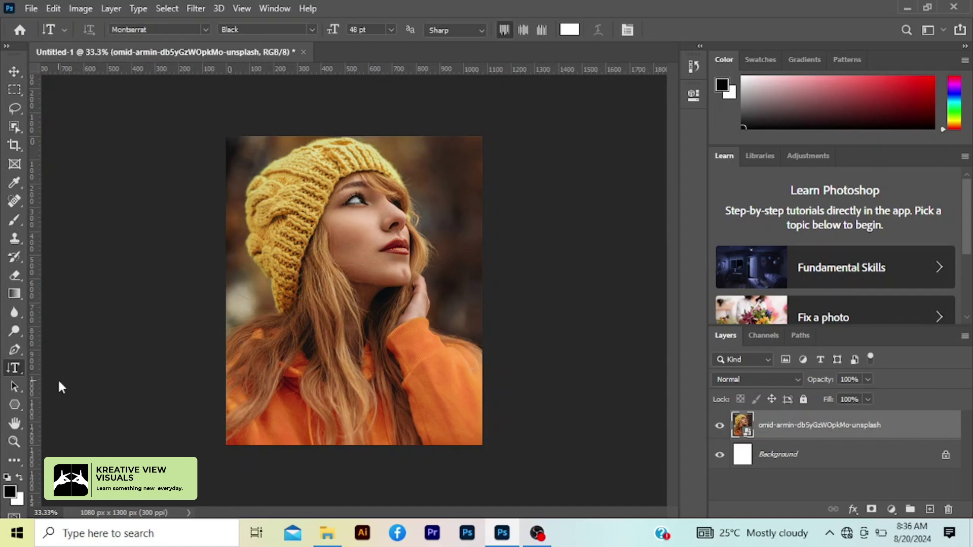
pyautogui.click(423, 174)
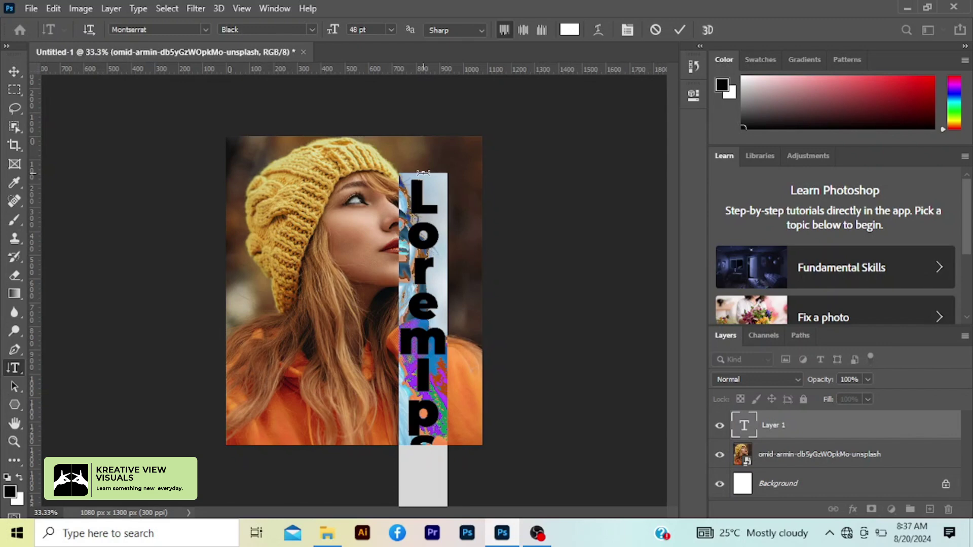
pyautogui.write('GREAT')
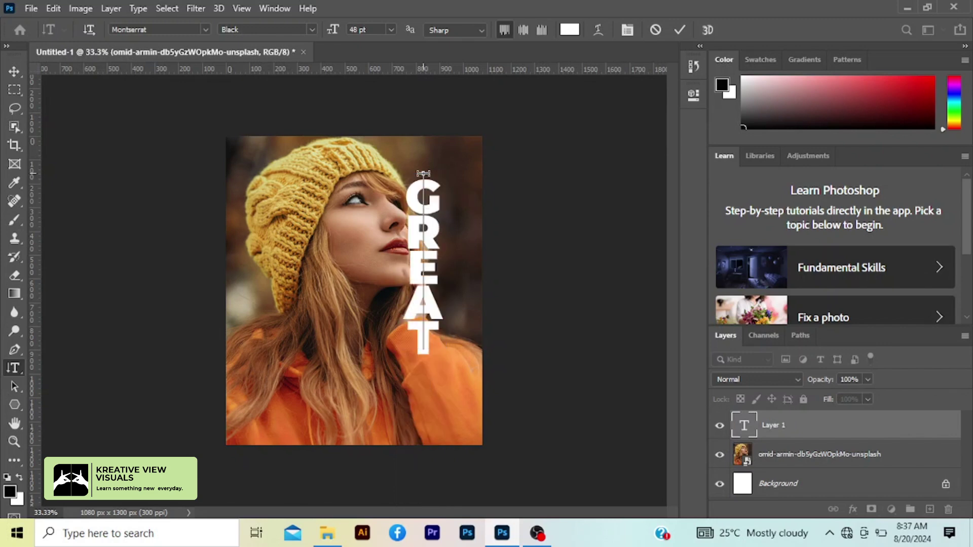
pyautogui.click(678, 28)
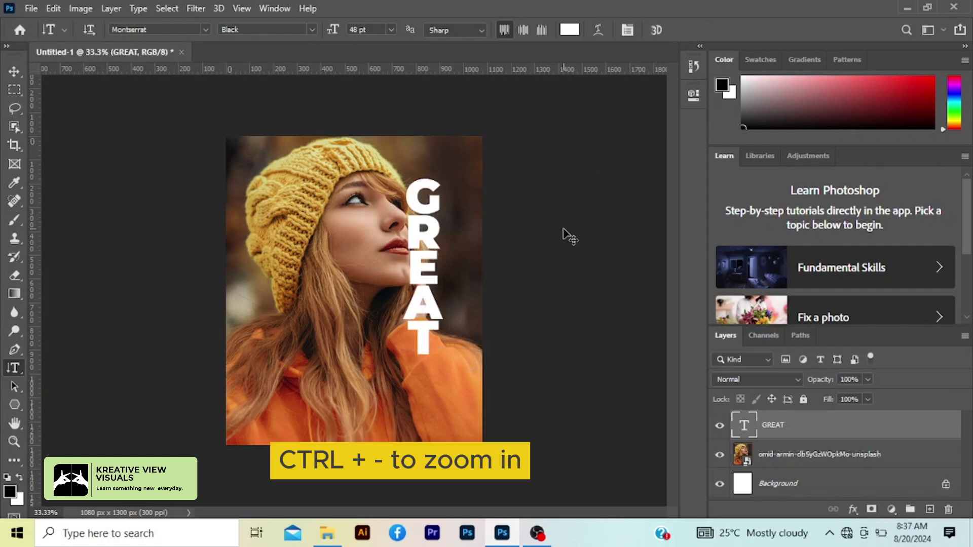
# - Set the GREAT text to 60 pt at 50% view
pyautogui.hotkey('ctrl', '+')
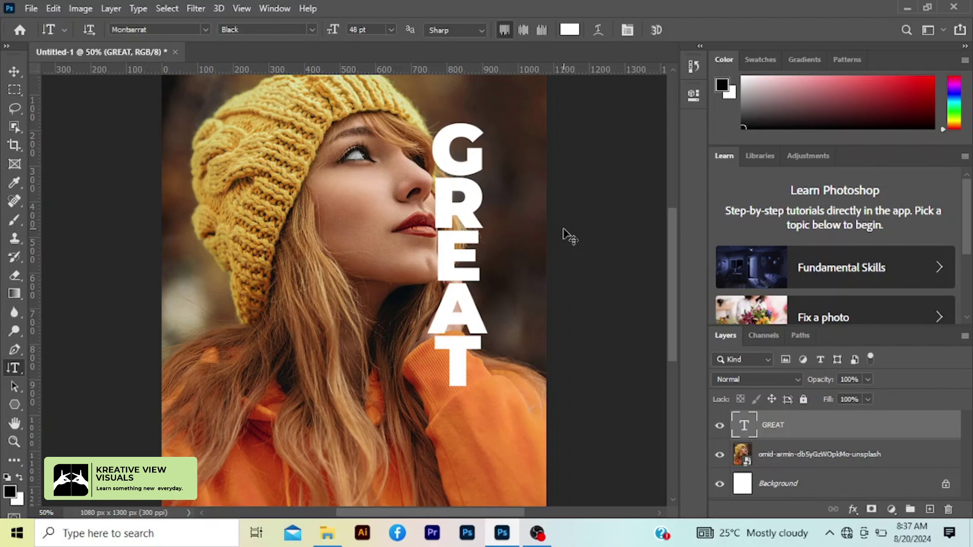
pyautogui.hotkey('ctrl', '-')
pyautogui.hotkey('ctrl', '-')
pyautogui.hotkey('ctrl', '+')
pyautogui.hotkey('ctrl', '+')
pyautogui.hotkey('ctrl', '+')
pyautogui.hotkey('ctrl', '-')
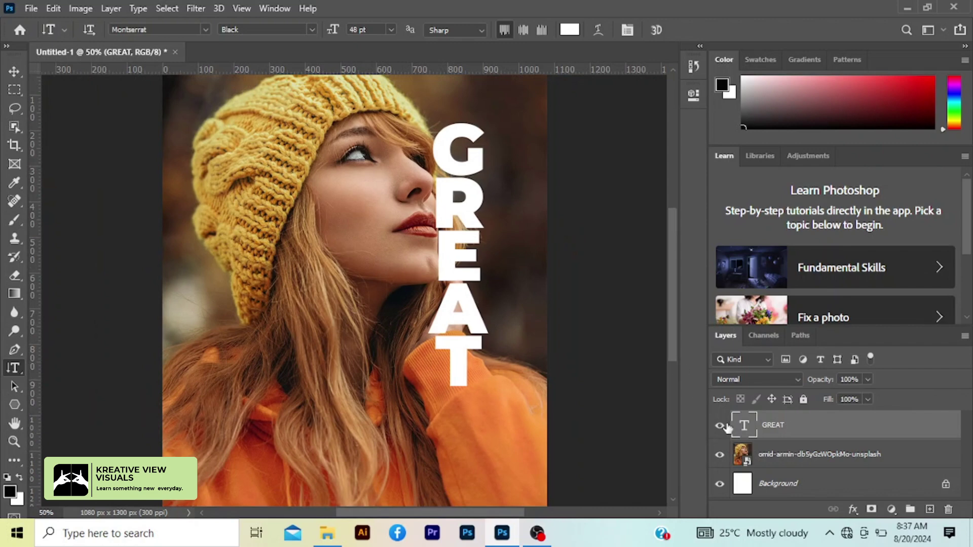
pyautogui.doubleClick(746, 430)
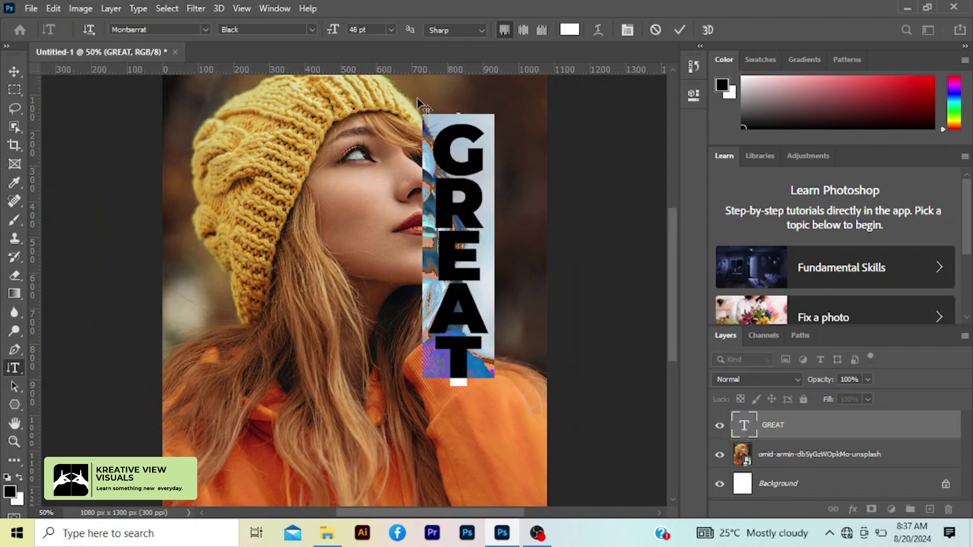
pyautogui.click(392, 29)
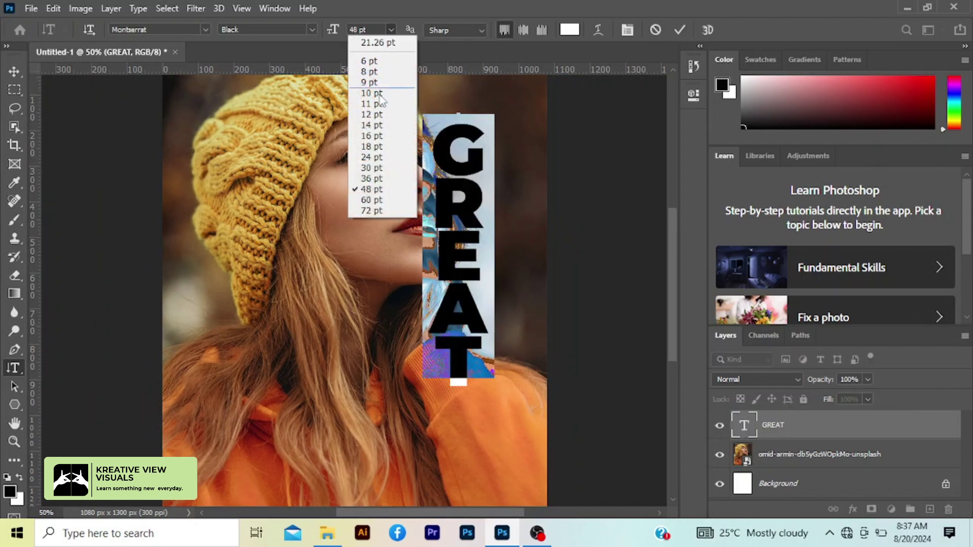
pyautogui.click(371, 200)
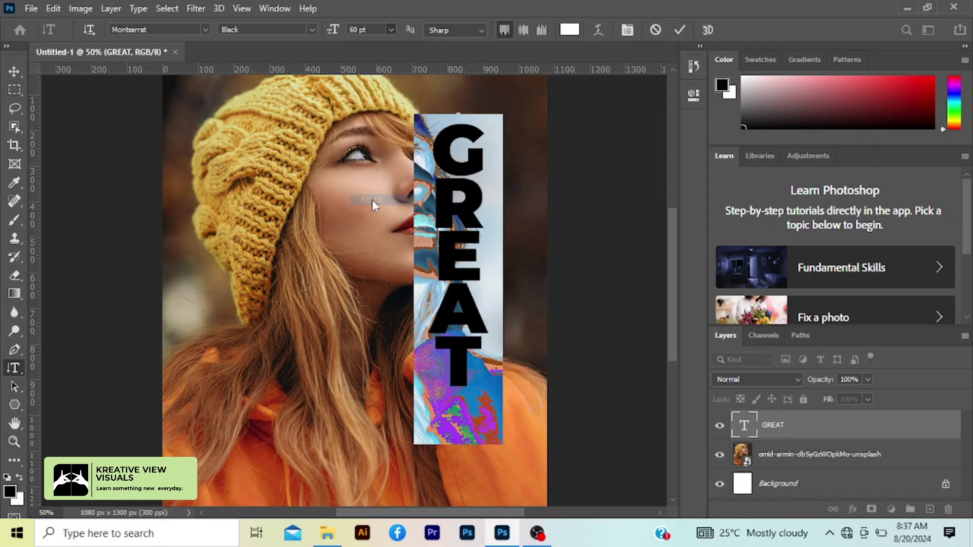
pyautogui.click(680, 29)
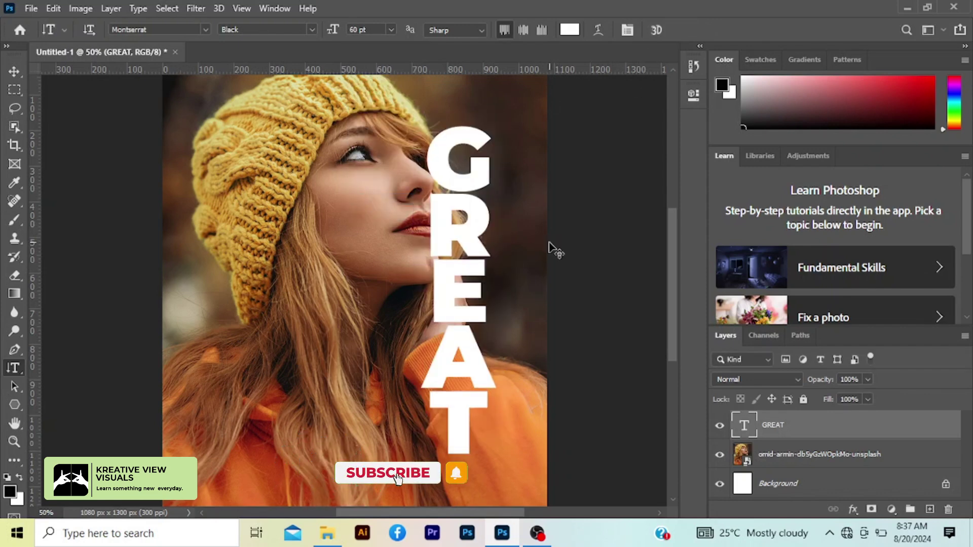
pyautogui.hotkey('ctrl', 't')
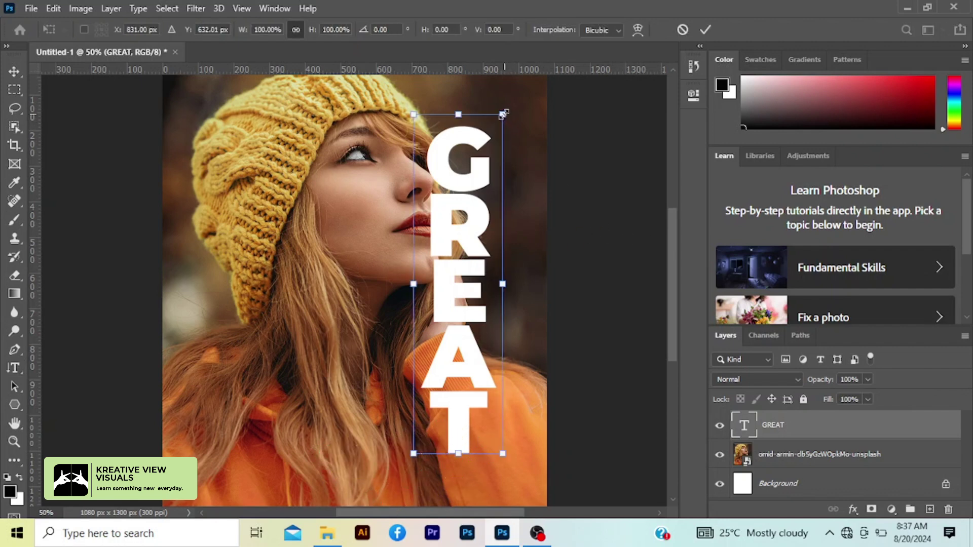
# - Scale GREAT up to about 79.62 pt so it runs nearly the full poster height
pyautogui.moveTo(509, 106); pyautogui.dragTo(521, 89)
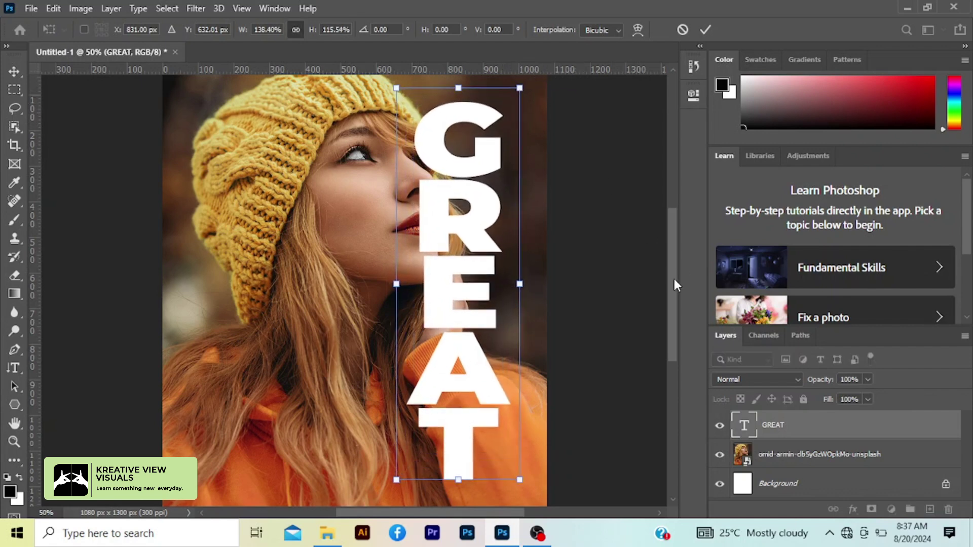
pyautogui.moveTo(674, 279); pyautogui.dragTo(675, 274)
pyautogui.hotkey('ctrl', '-')
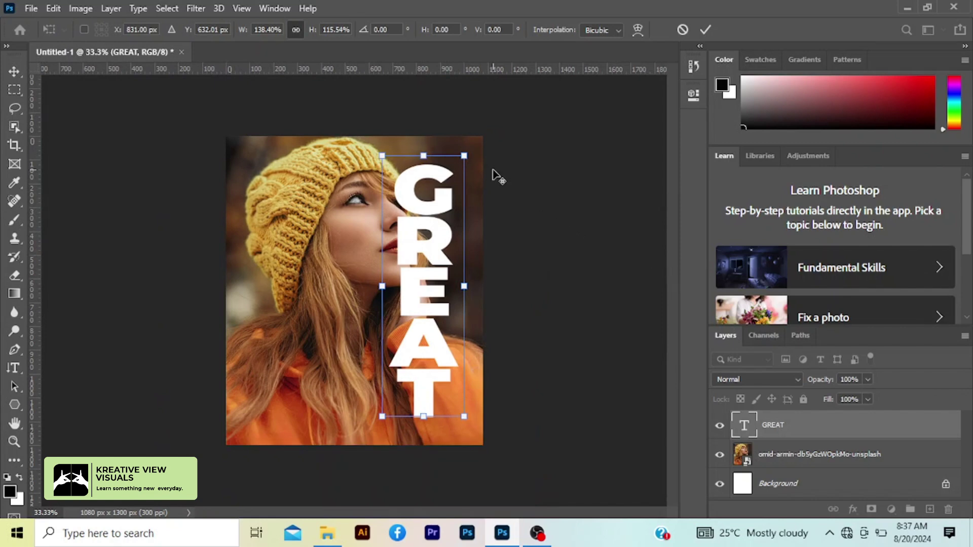
pyautogui.moveTo(464, 155); pyautogui.dragTo(469, 137)
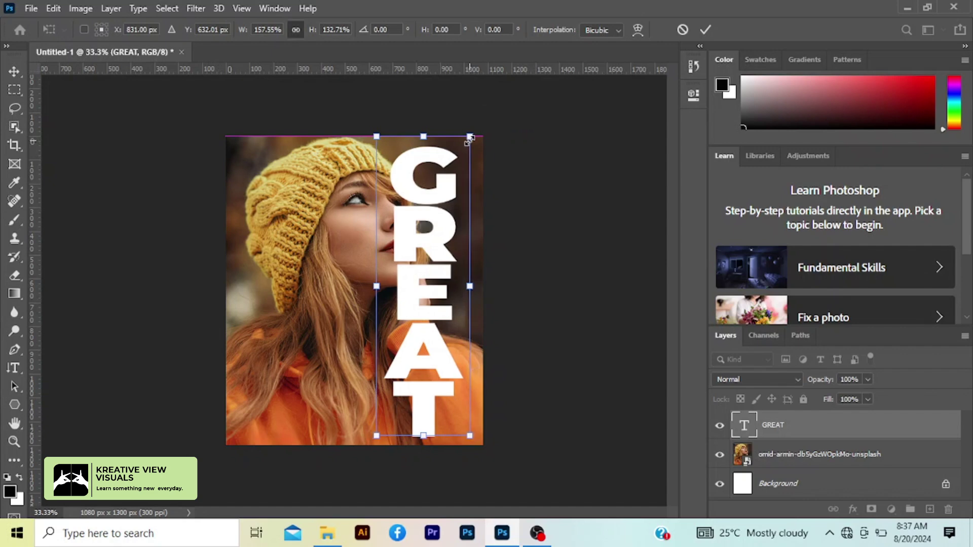
pyautogui.click(702, 32)
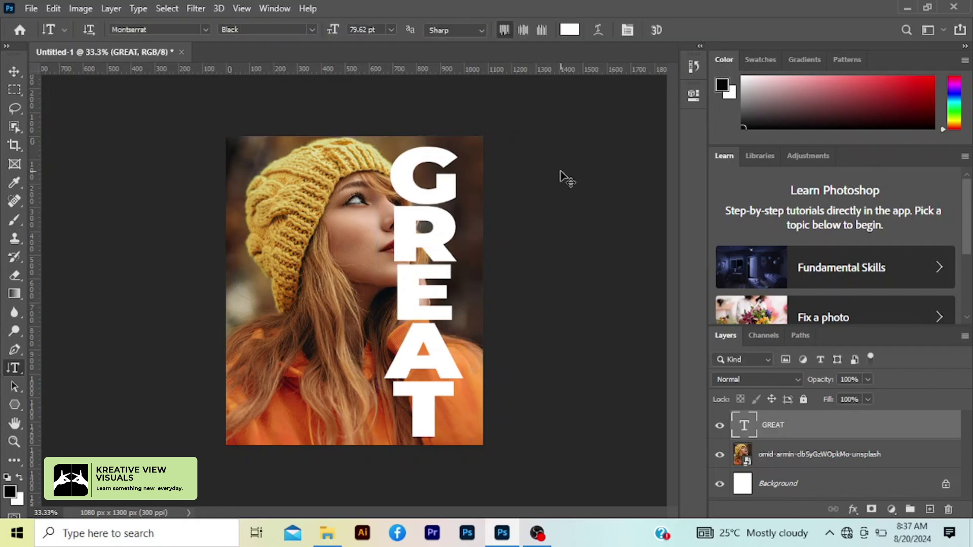
pyautogui.hotkey('ctrl', '+')
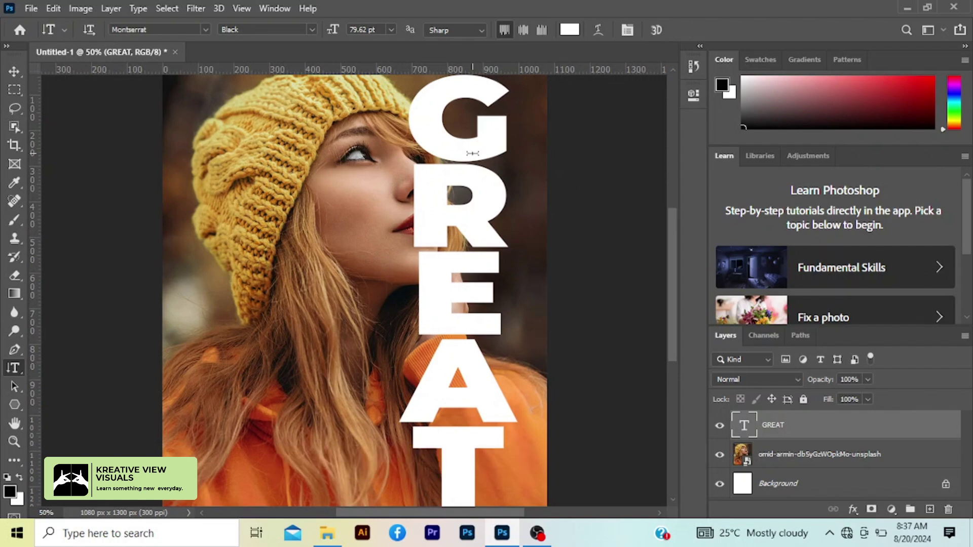
pyautogui.scroll(-3, 670, 245)
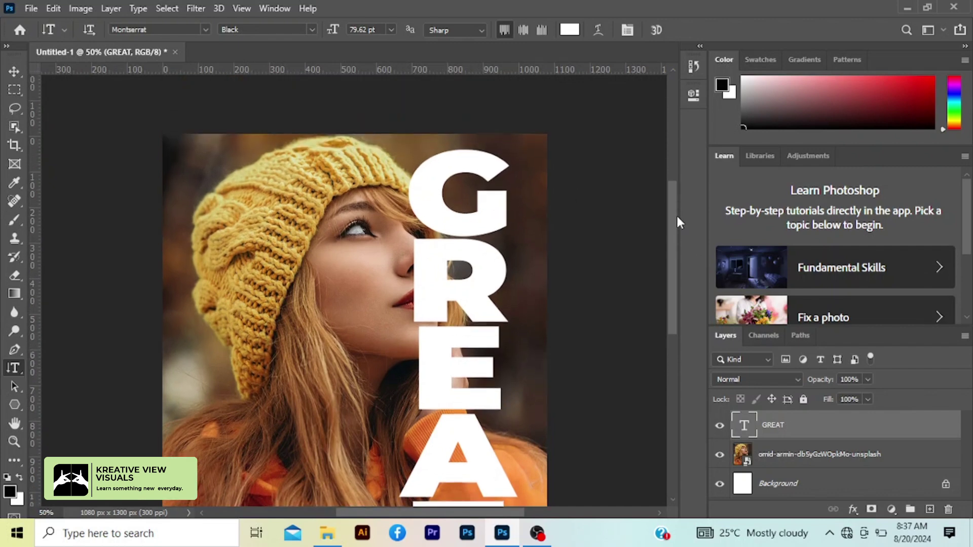
pyautogui.scroll(-3, 676, 263)
pyautogui.scroll(3, 675, 261)
pyautogui.scroll(-3, 677, 261)
pyautogui.scroll(3, 679, 256)
pyautogui.scroll(3, 684, 241)
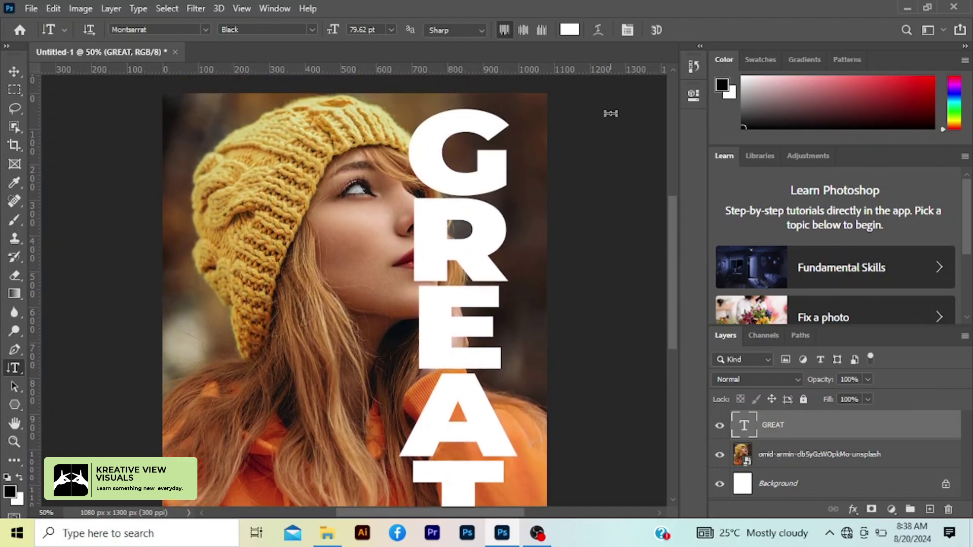
# - Add a Brightness/Contrast adjustment layer to the photo with Brightness 11
pyautogui.click(814, 457)
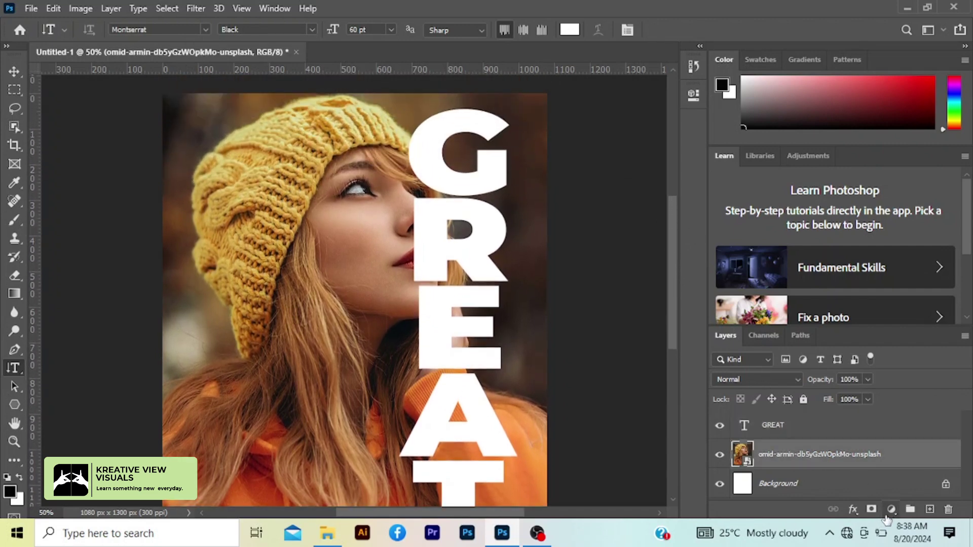
pyautogui.click(890, 509)
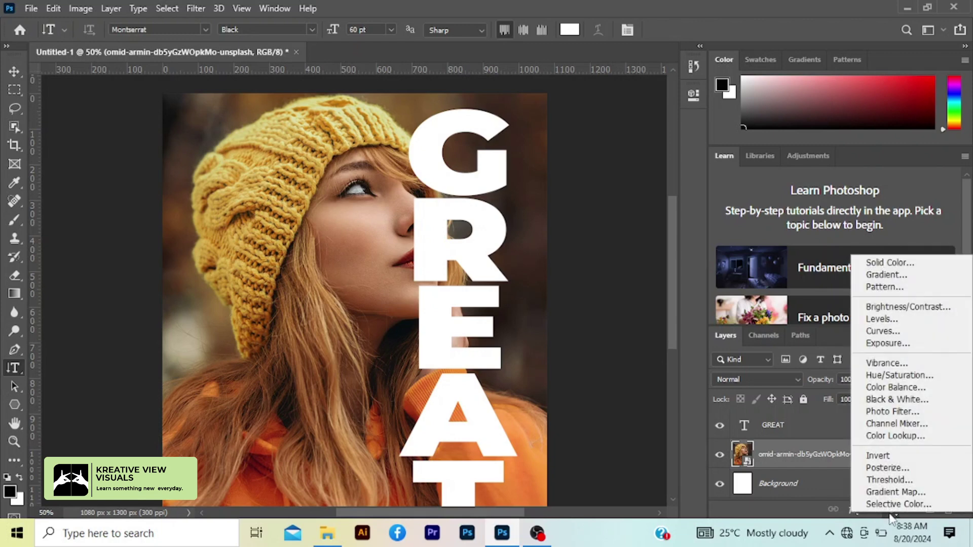
pyautogui.click(910, 308)
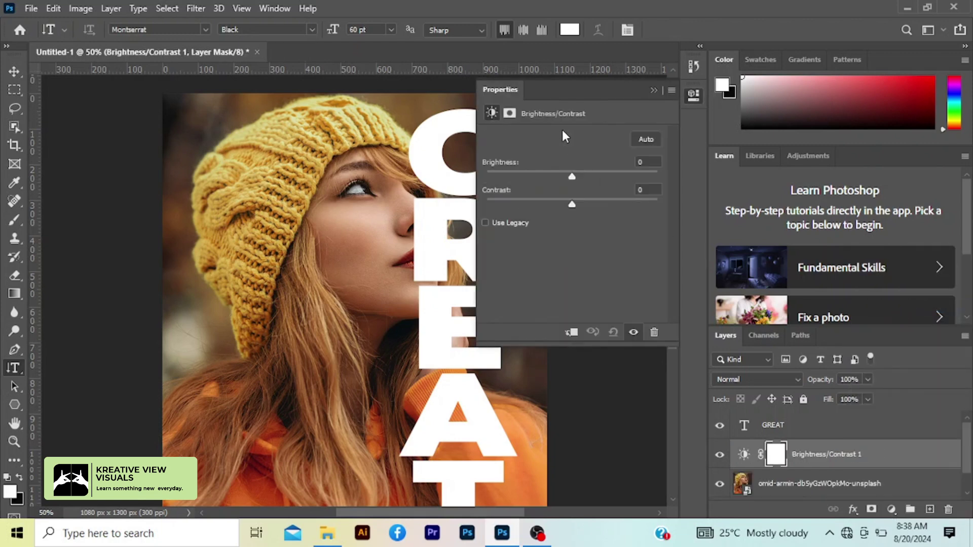
pyautogui.moveTo(573, 176); pyautogui.dragTo(579, 175)
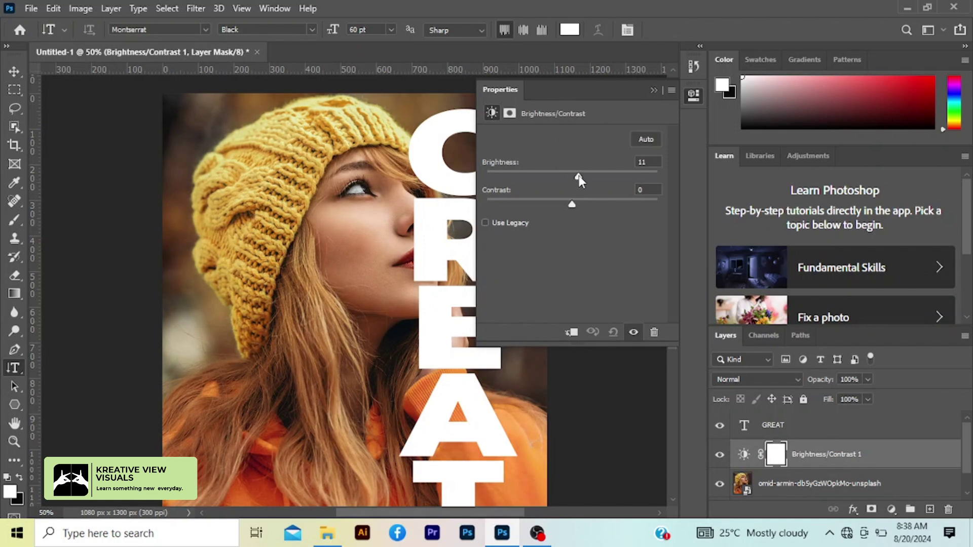
pyautogui.click(653, 90)
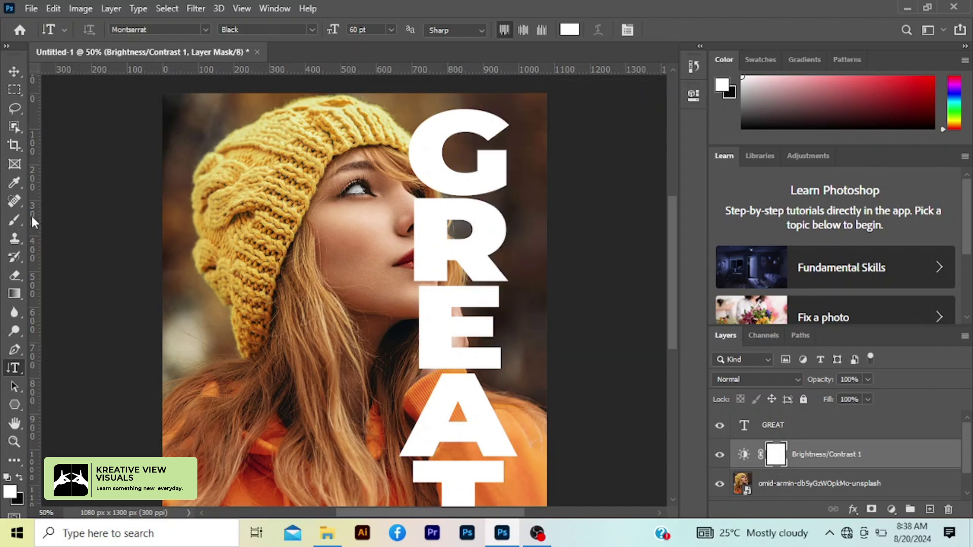
pyautogui.click(13, 219)
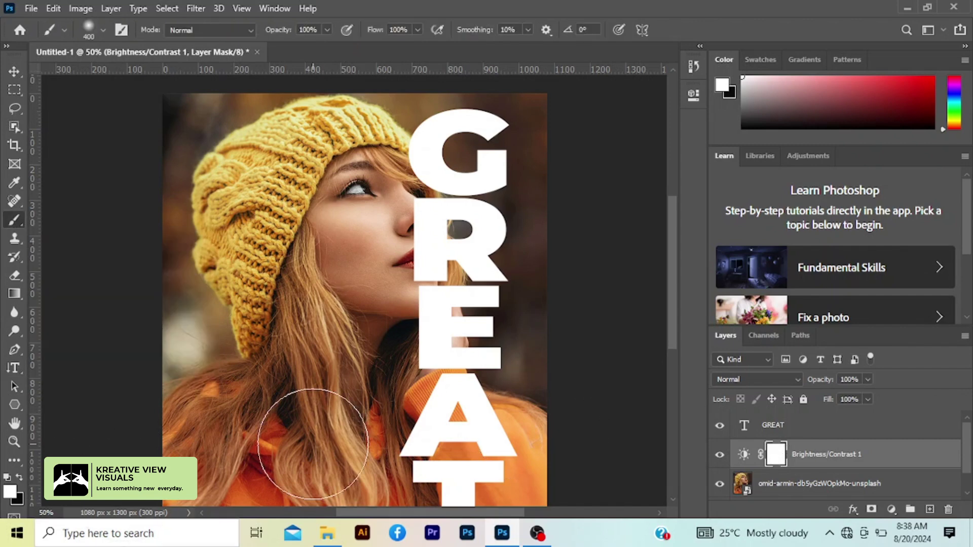
# - Paint black on the adjustment mask across the lower hoodie area to remove the brightening
pyautogui.click(19, 477)
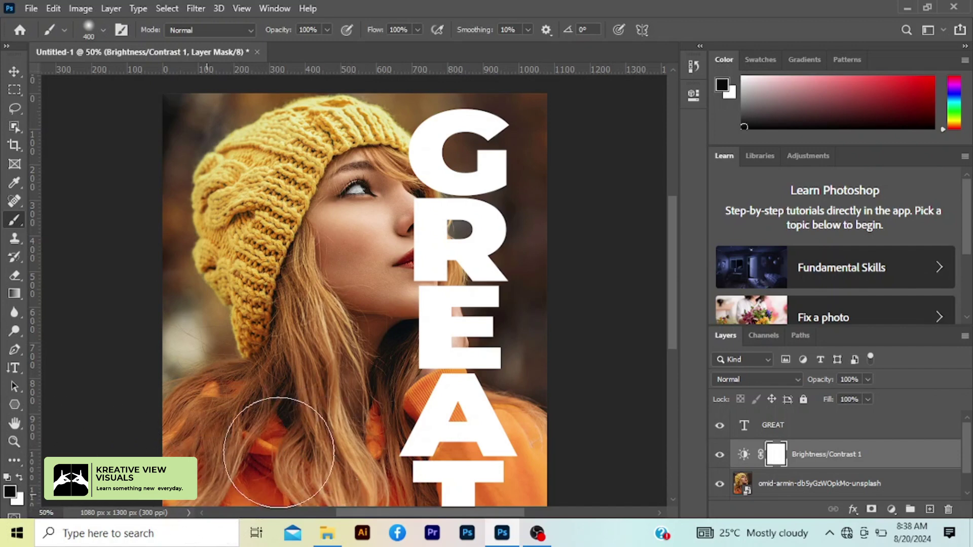
pyautogui.moveTo(279, 452)
pyautogui.mouseDown()
pyautogui.moveTo(509, 461)
pyautogui.moveTo(534, 450)
pyautogui.moveTo(512, 441)
pyautogui.moveTo(416, 448)
pyautogui.moveTo(329, 472)
pyautogui.moveTo(209, 440)
pyautogui.moveTo(201, 415)
pyautogui.moveTo(226, 462)
pyautogui.moveTo(318, 497)
pyautogui.moveTo(412, 501)
pyautogui.moveTo(522, 454)
pyautogui.mouseUp()
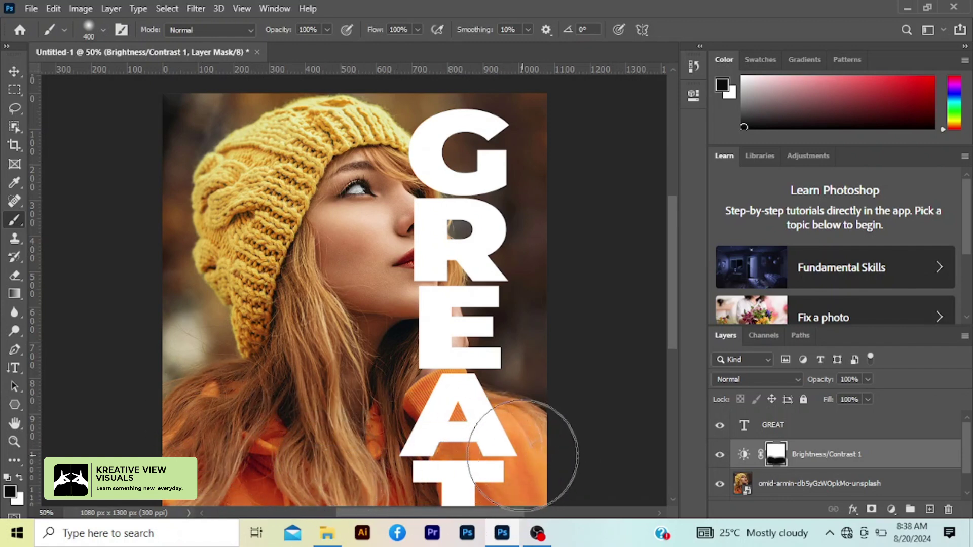
# - Merge the photo and Brightness/Contrast layers into one layer
pyautogui.keyDown('shift'); pyautogui.click(856, 479); pyautogui.keyUp('shift')
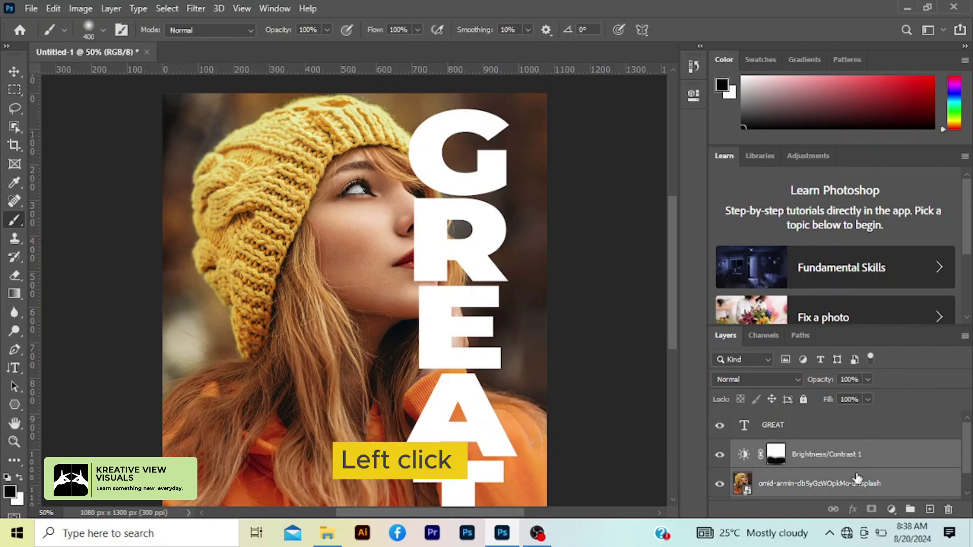
pyautogui.rightClick(857, 478)
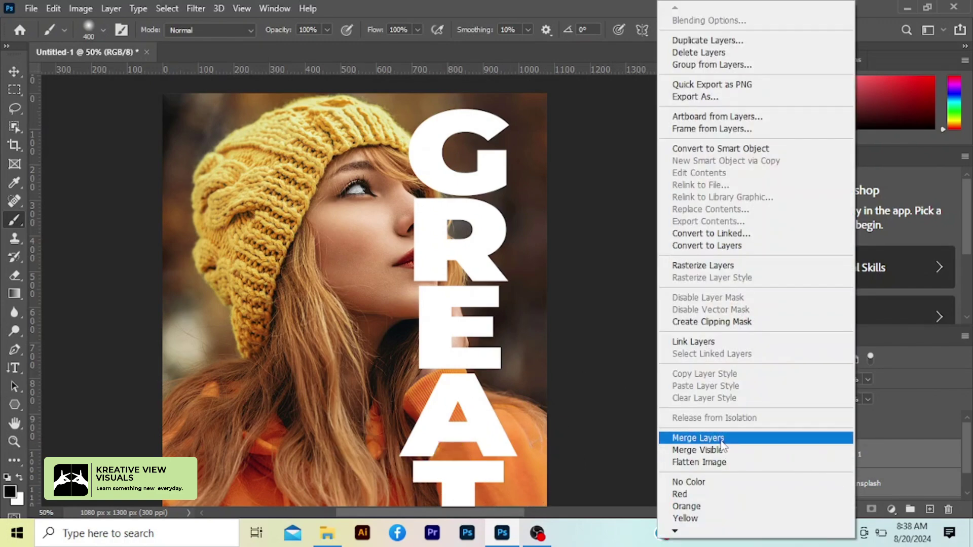
pyautogui.click(723, 439)
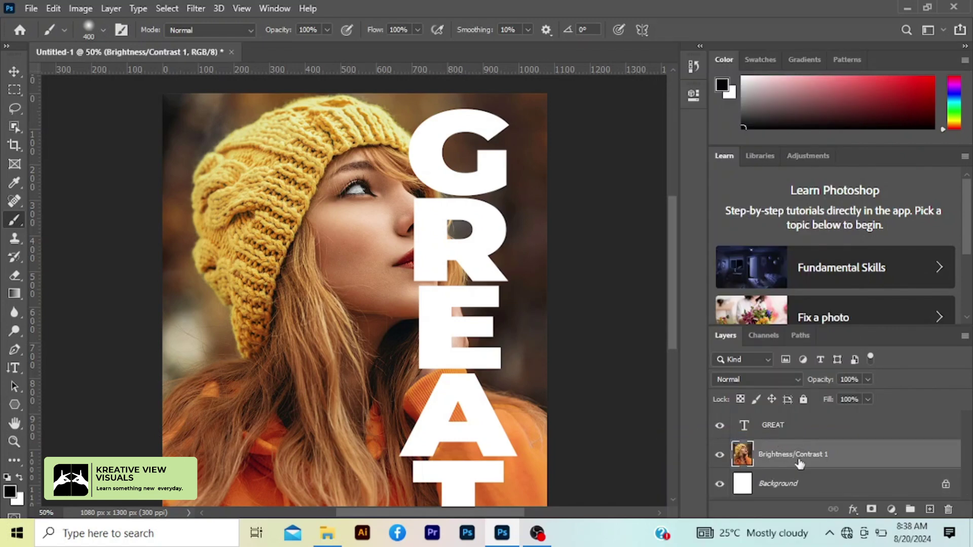
# - Duplicate the merged photo above the GREAT layer and open GREAT's layer style
pyautogui.hotkey('ctrl', 'j')
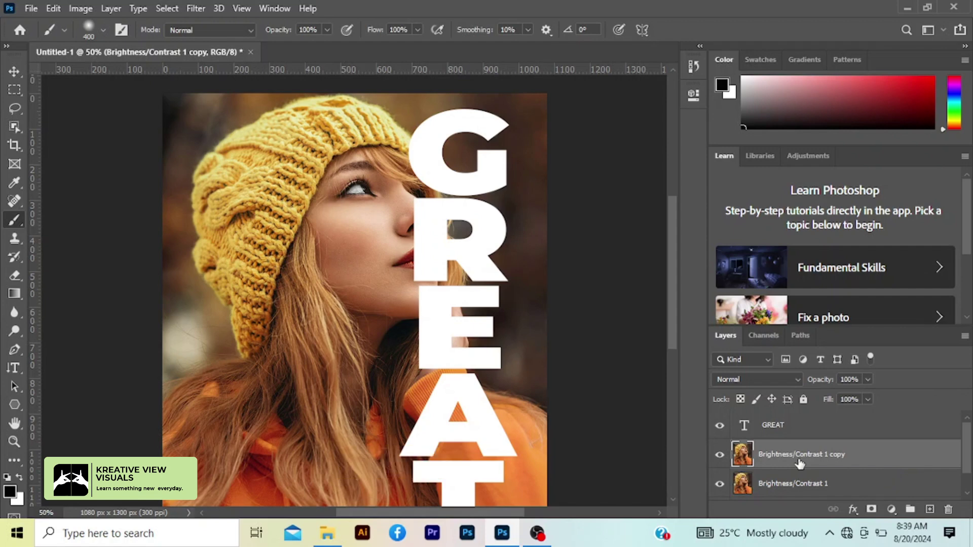
pyautogui.hotkey('ctrl', ']')
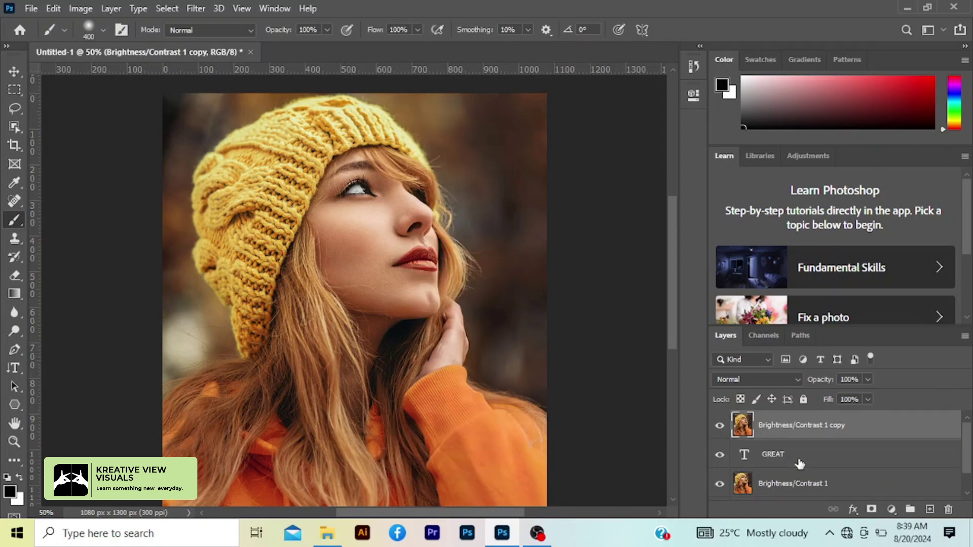
pyautogui.click(799, 464)
pyautogui.doubleClick(800, 465)
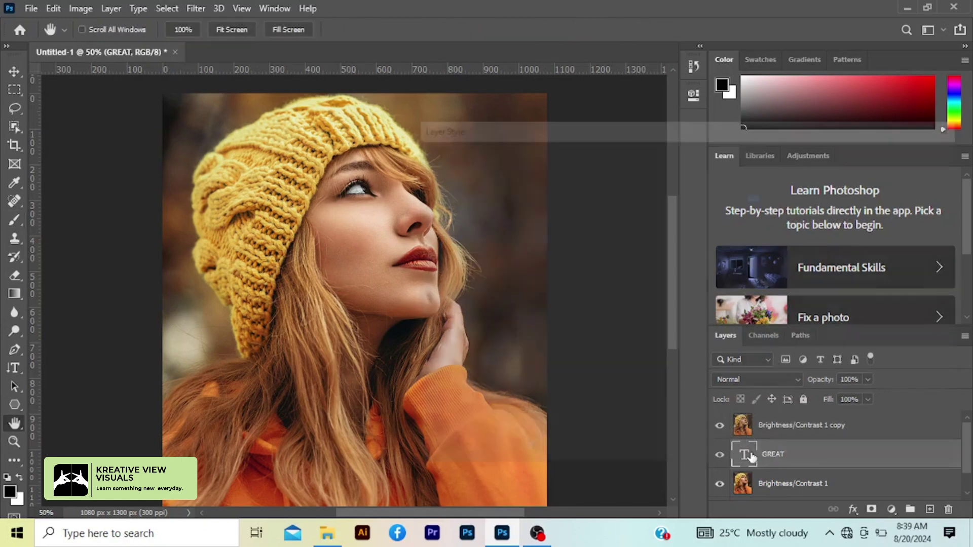
# - Duplicate the GREAT text layer and move the copy above the photo copy
pyautogui.click(923, 185)
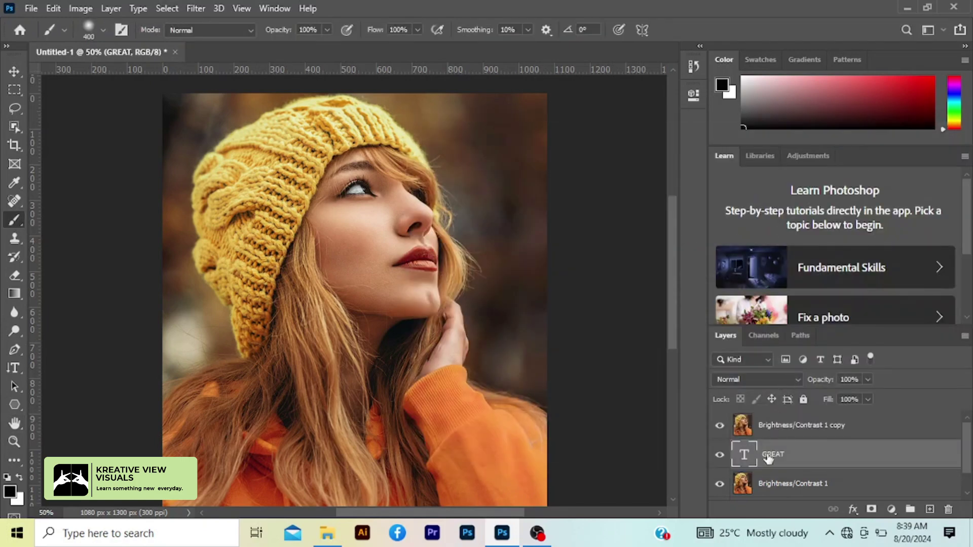
pyautogui.hotkey('ctrl', 'j')
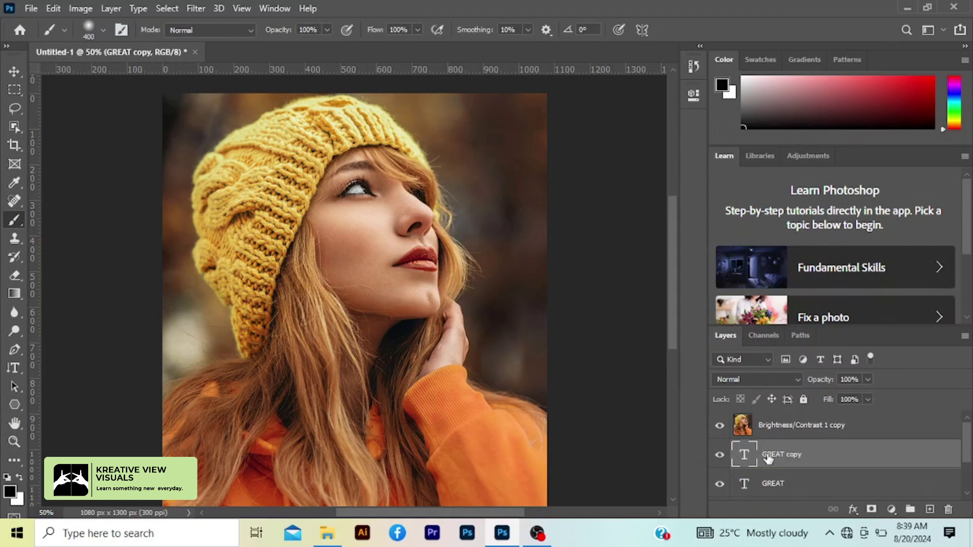
pyautogui.hotkey('ctrl', ']')
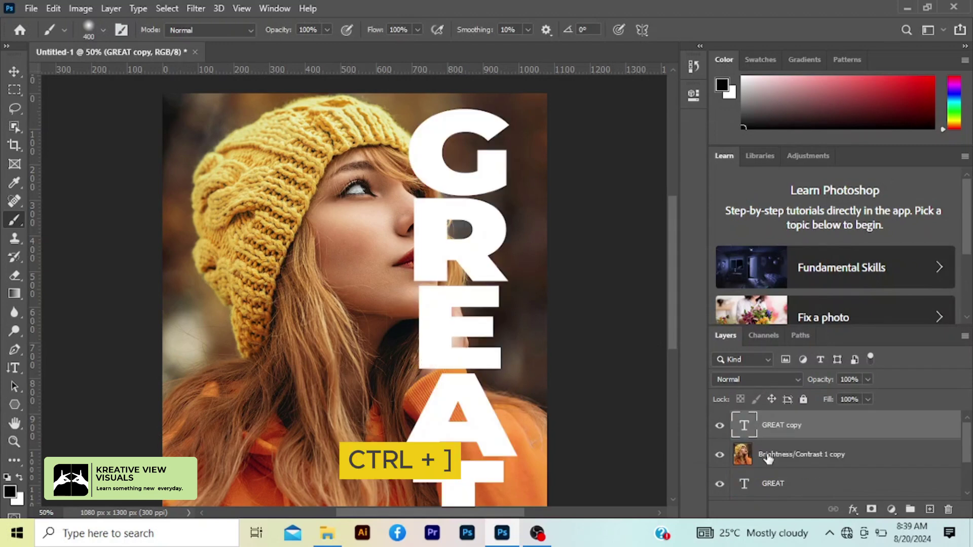
# - Clip the Brightness/Contrast 1 copy photo to the GREAT text below it
pyautogui.scroll(-1, 969, 457)
pyautogui.scroll(-1, 969, 457)
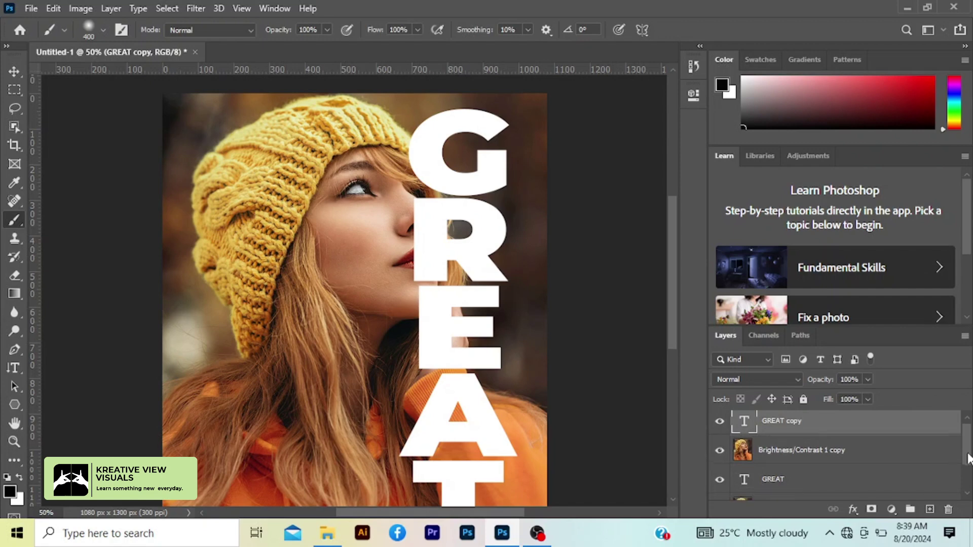
pyautogui.click(828, 441)
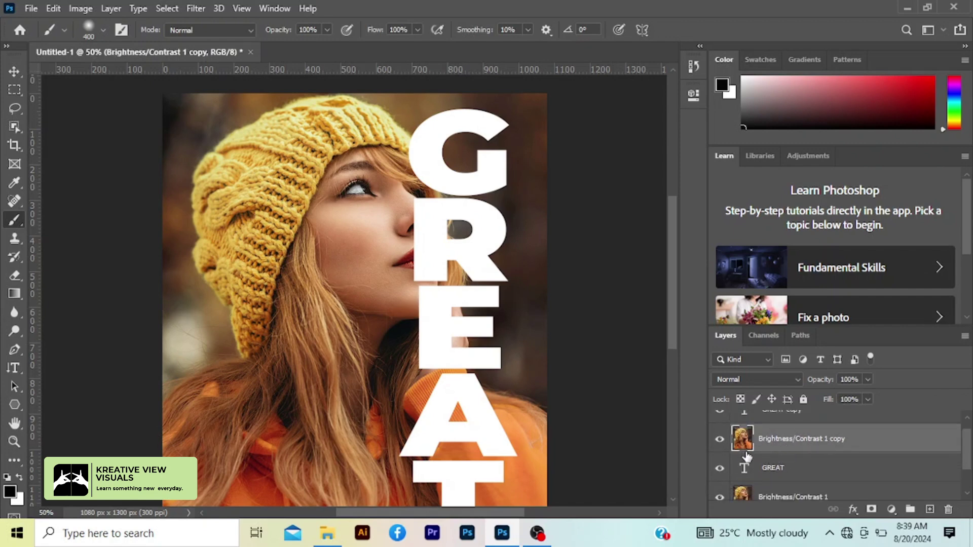
pyautogui.rightClick(822, 452)
pyautogui.rightClick(829, 446)
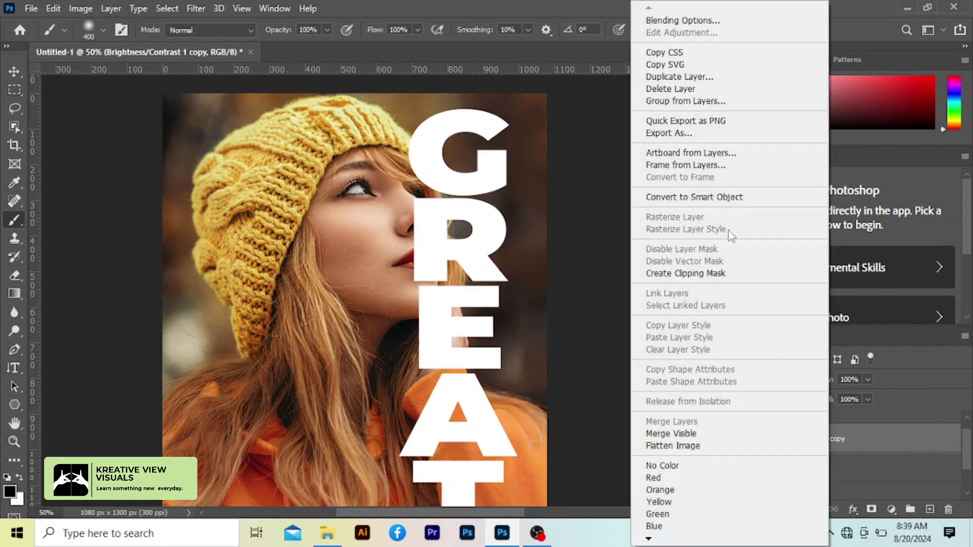
pyautogui.click(719, 274)
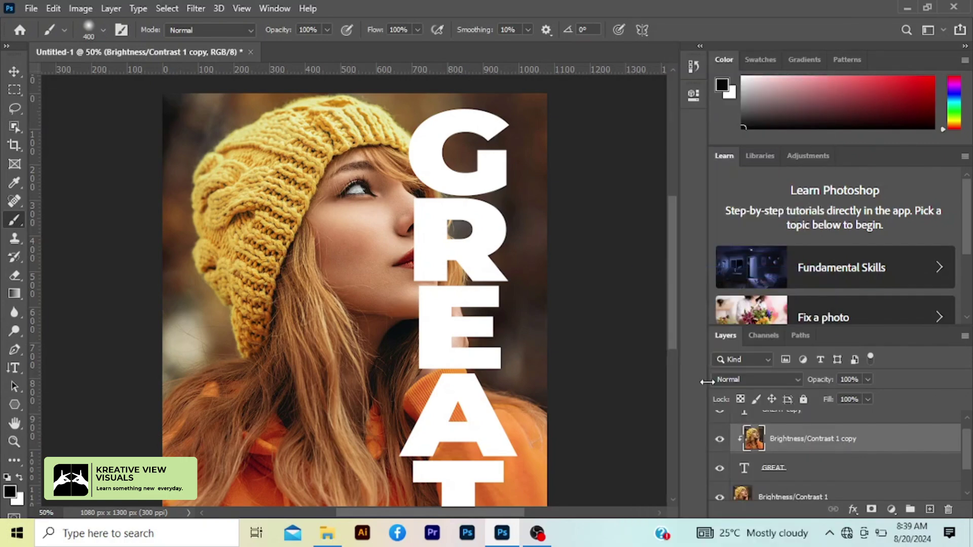
pyautogui.click(719, 414)
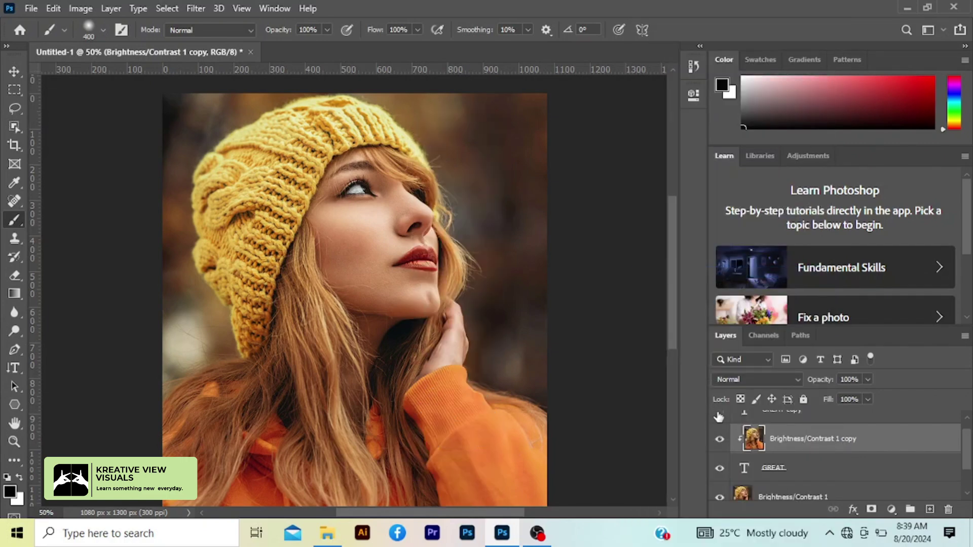
pyautogui.click(718, 414)
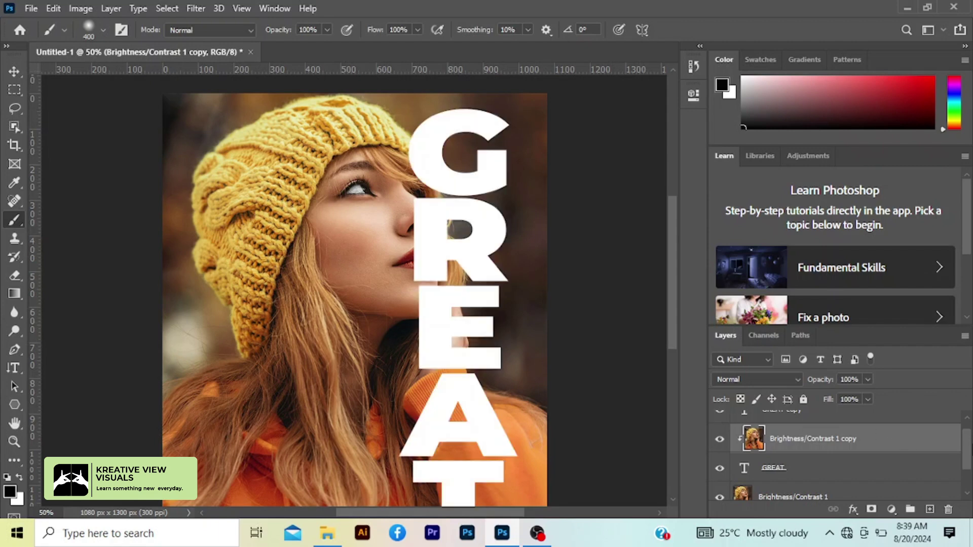
pyautogui.scroll(-3, 970, 452)
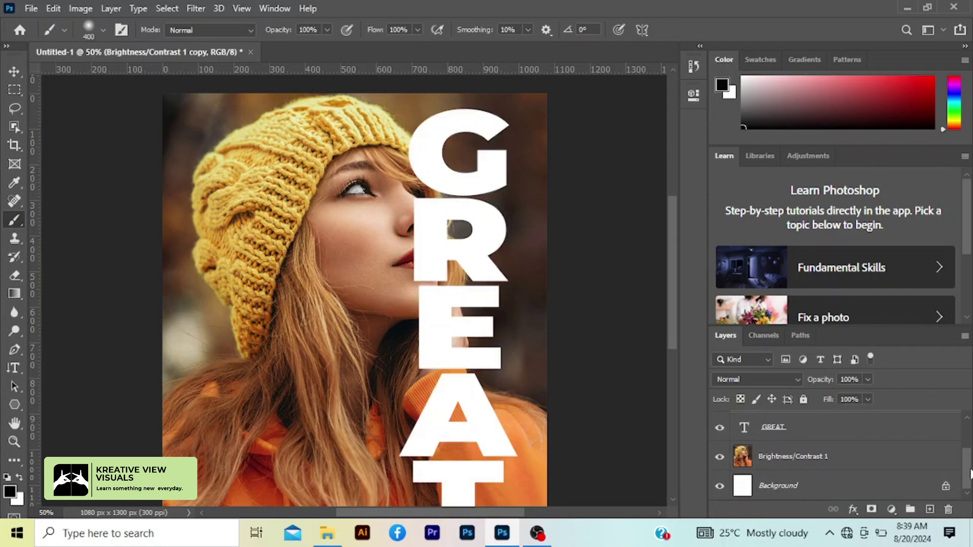
# - Mask the Brightness/Contrast 1 layer and marquee-select from mid-GREAT to the bottom-right corner
pyautogui.click(825, 457)
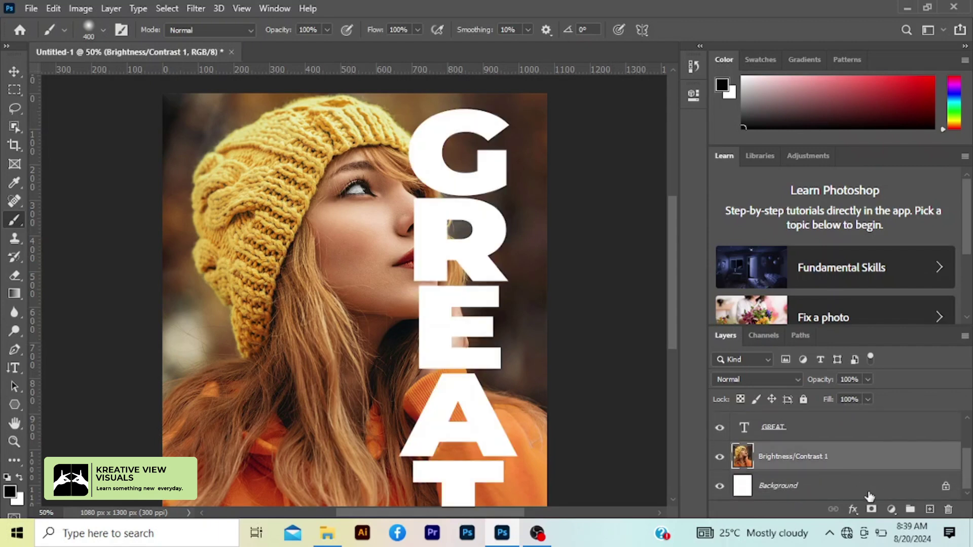
pyautogui.click(871, 510)
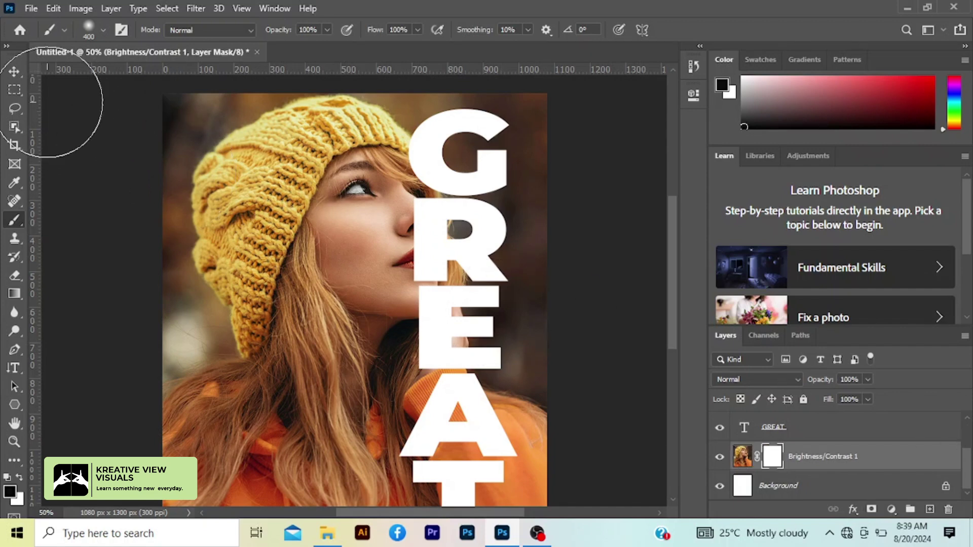
pyautogui.click(17, 94)
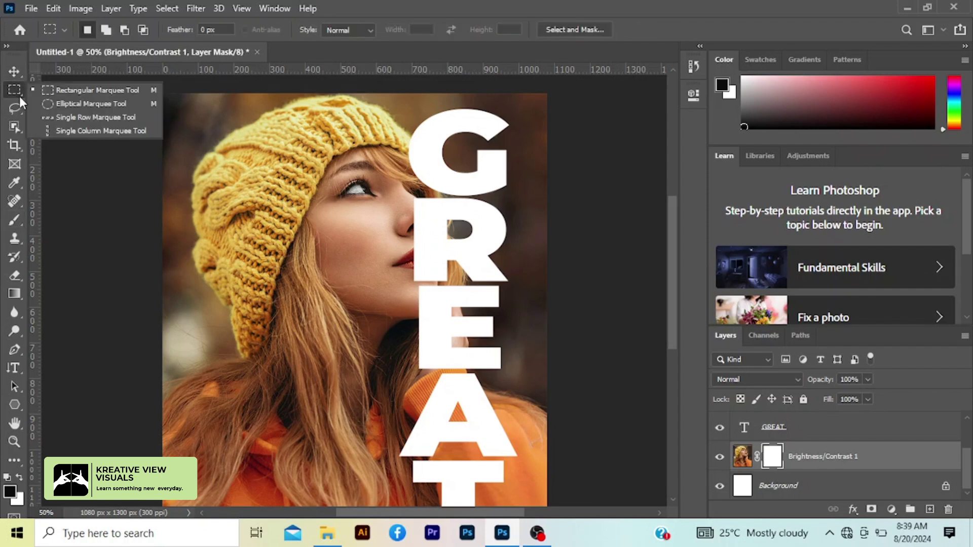
pyautogui.click(54, 93)
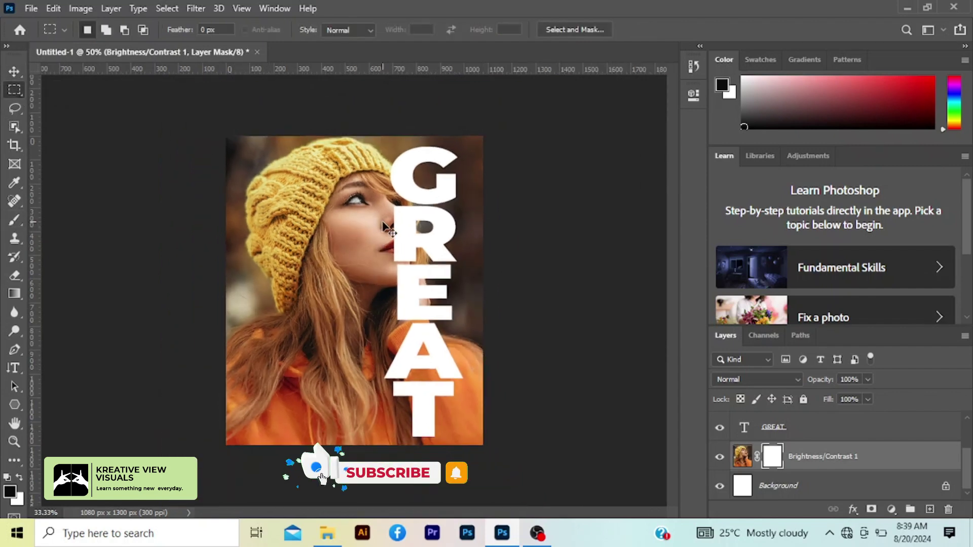
pyautogui.hotkey('ctrl', '-')
pyautogui.hotkey('ctrl', '-')
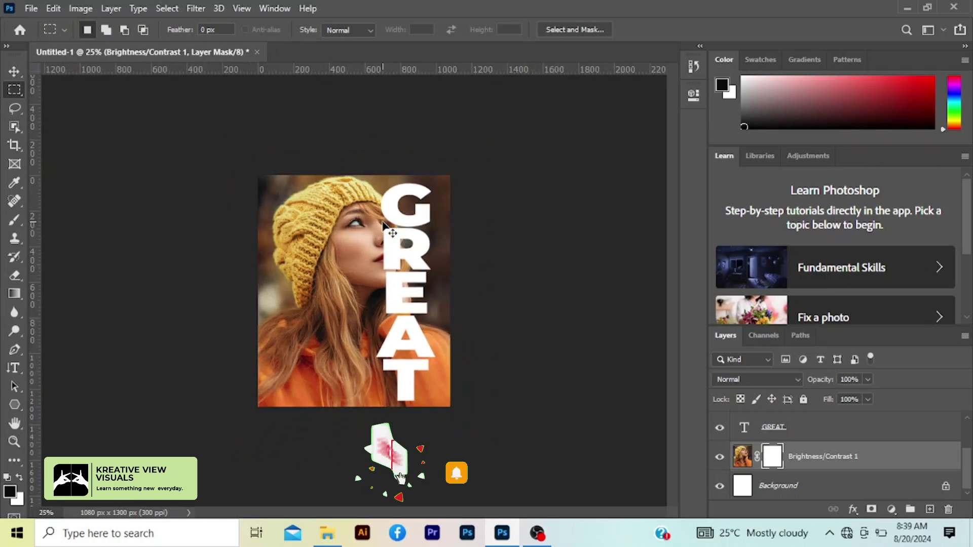
pyautogui.hotkey('ctrl', '+')
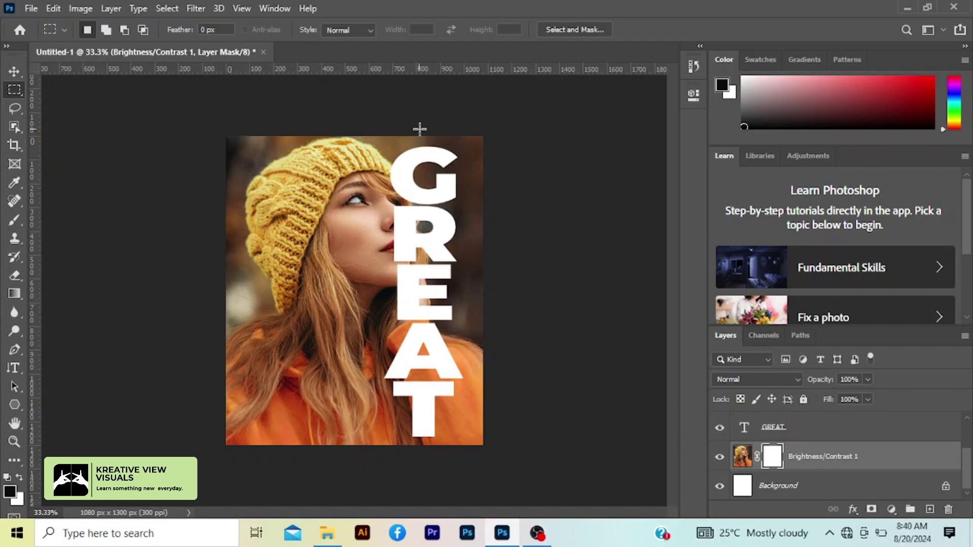
pyautogui.moveTo(409, 135); pyautogui.dragTo(524, 504)
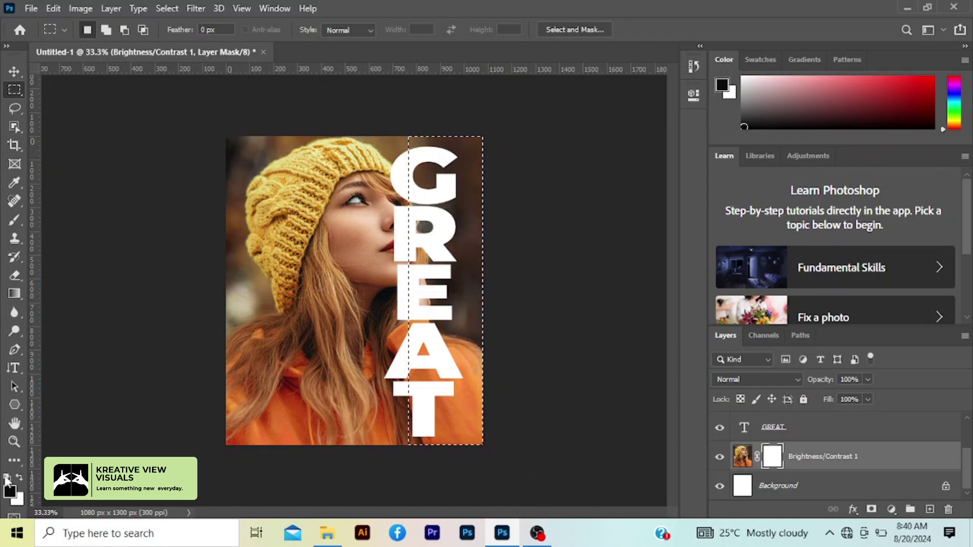
# - Fill the mask selection using background colour 060606 to hide the right strip, then deselect
pyautogui.press('x')
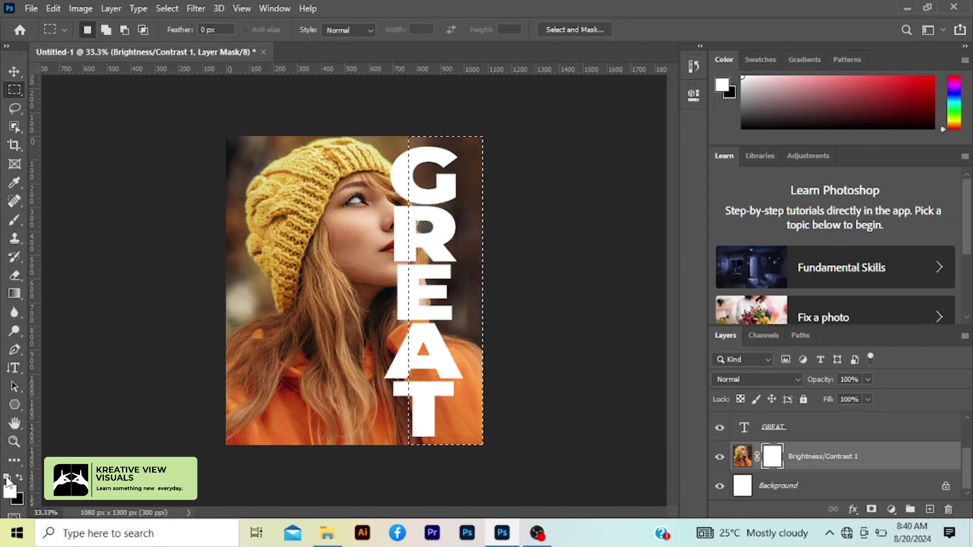
pyautogui.click(23, 497)
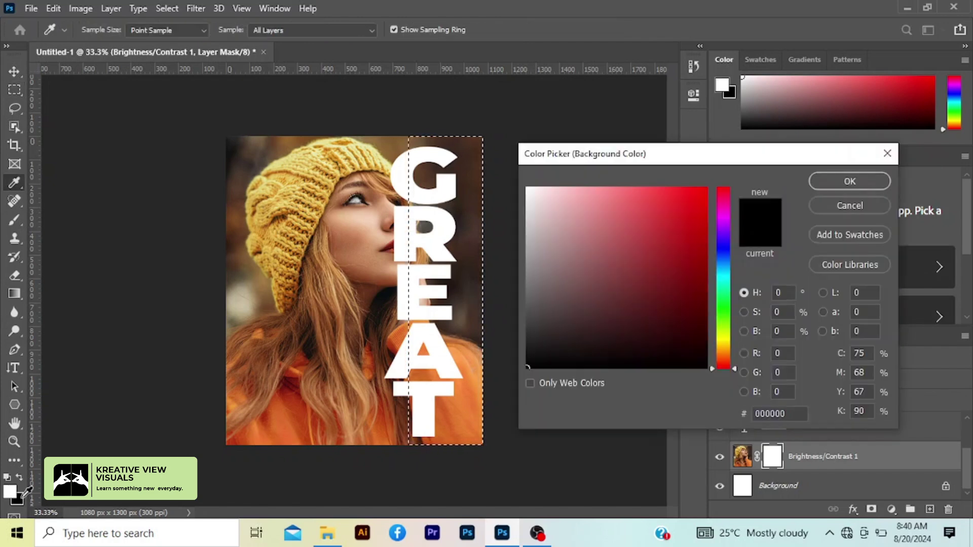
pyautogui.click(529, 365)
pyautogui.click(862, 180)
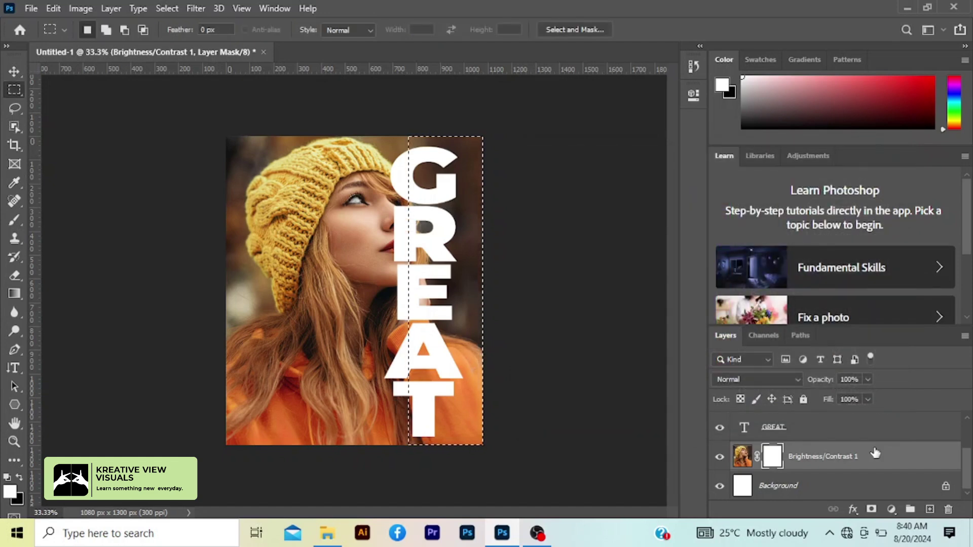
pyautogui.hotkey('ctrl', 'BackSpace')
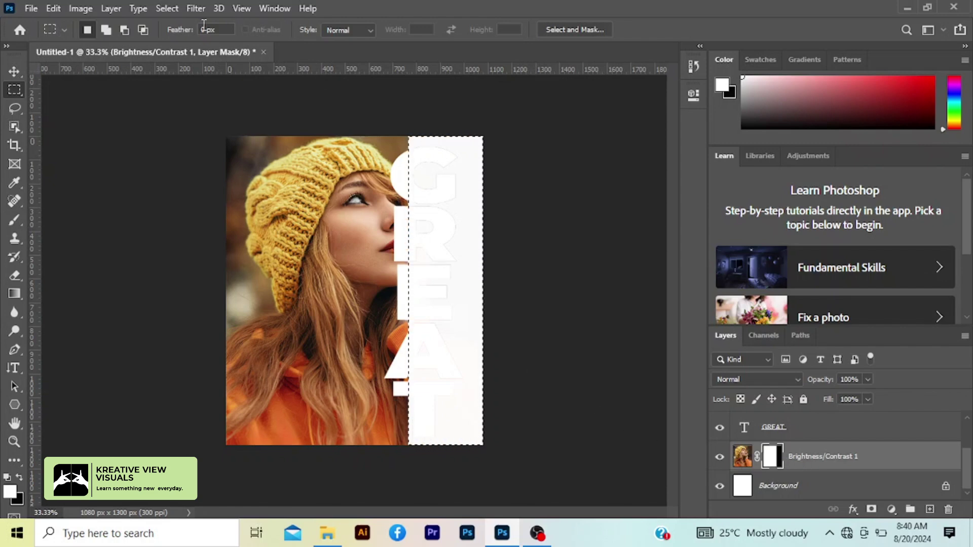
pyautogui.click(167, 9)
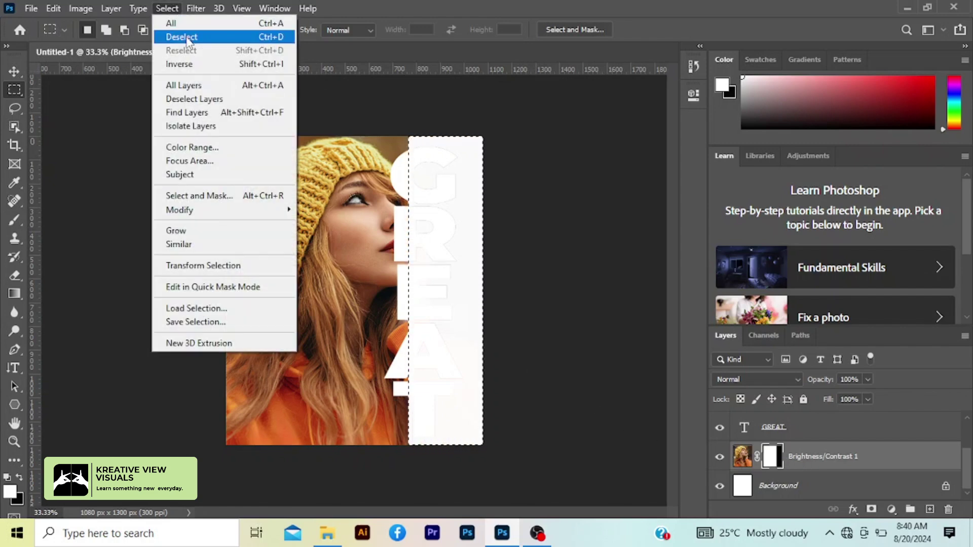
pyautogui.click(186, 36)
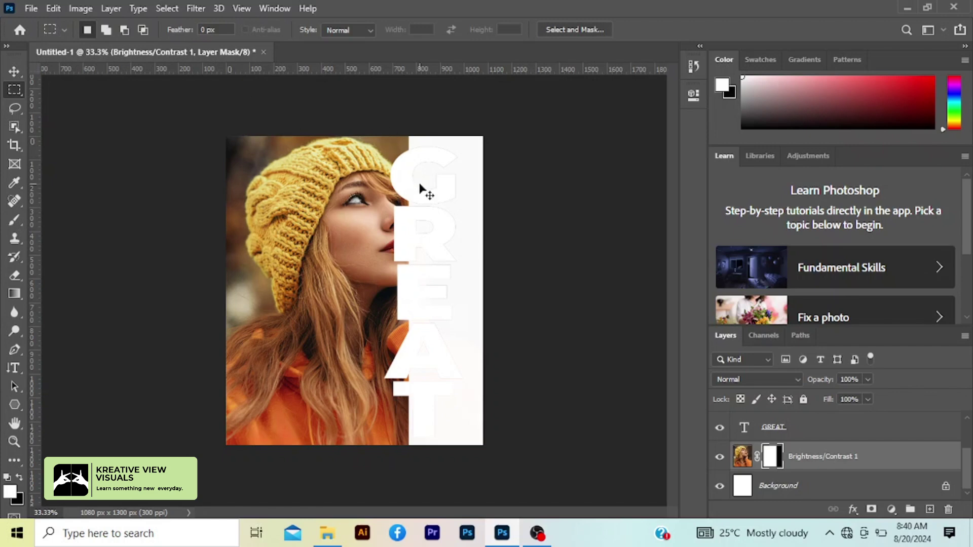
# - Zoom to 50% and open Blending Options for the GREAT copy layer
pyautogui.hotkey('ctrl', '+')
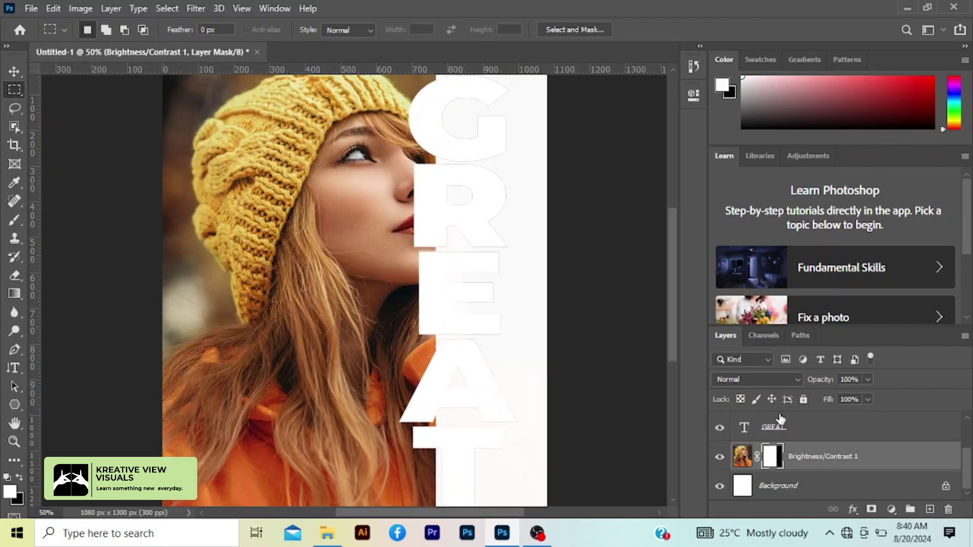
pyautogui.scroll(2, 968, 423)
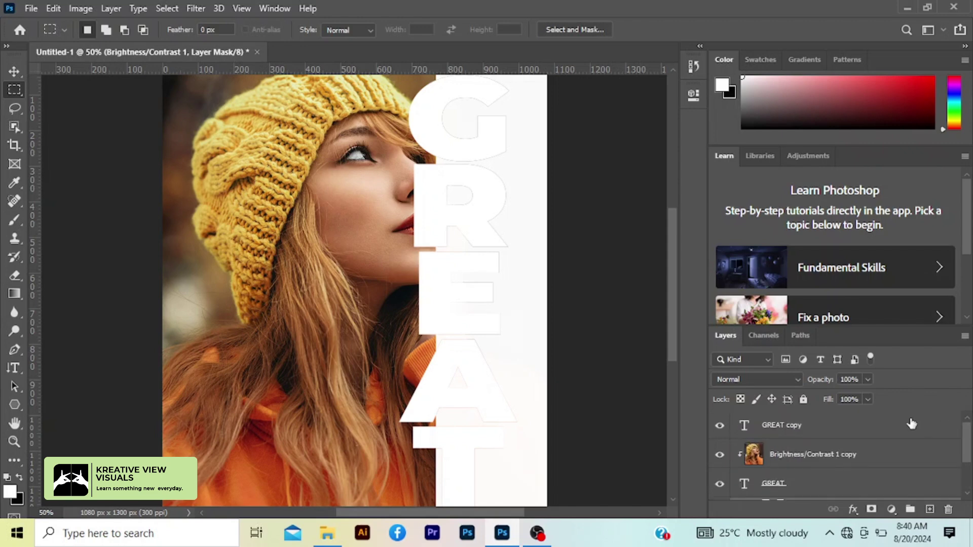
pyautogui.click(880, 428)
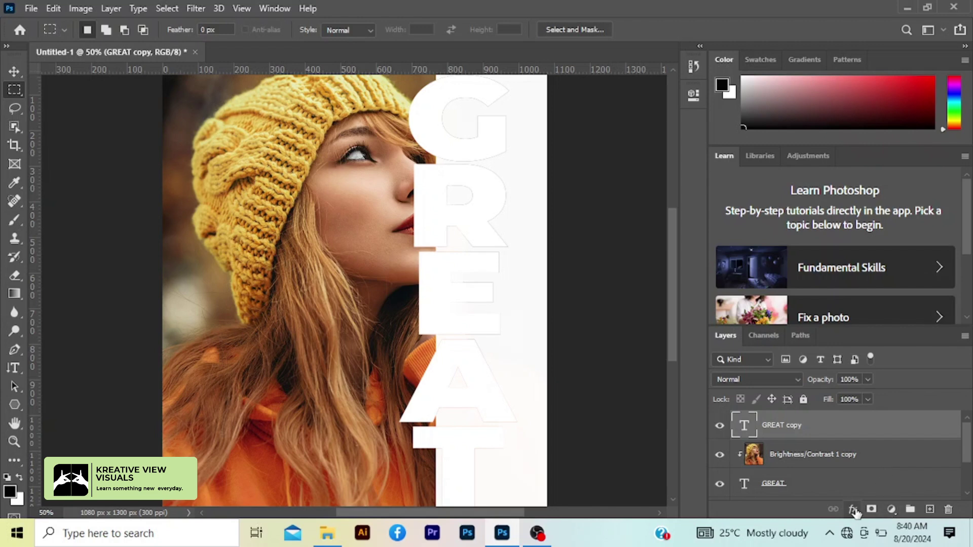
pyautogui.click(853, 509)
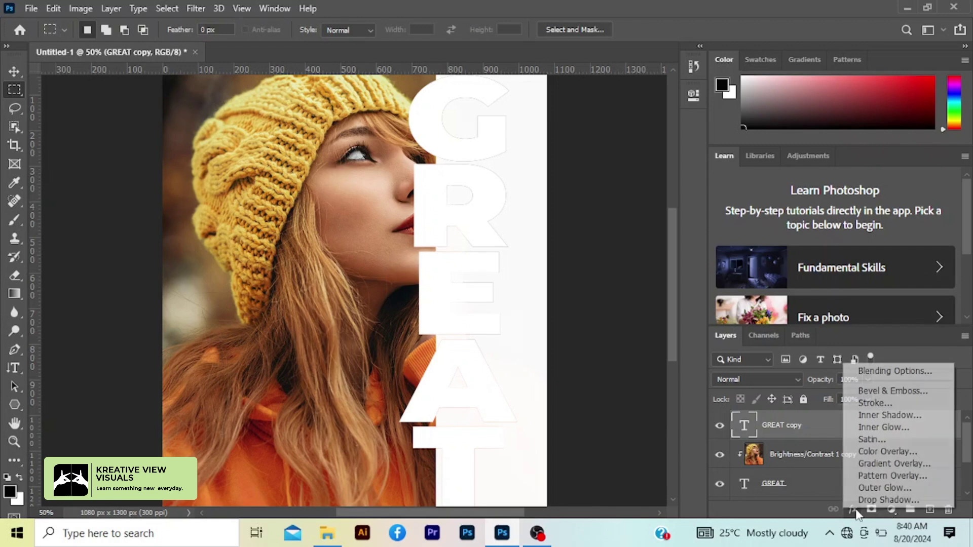
pyautogui.click(903, 377)
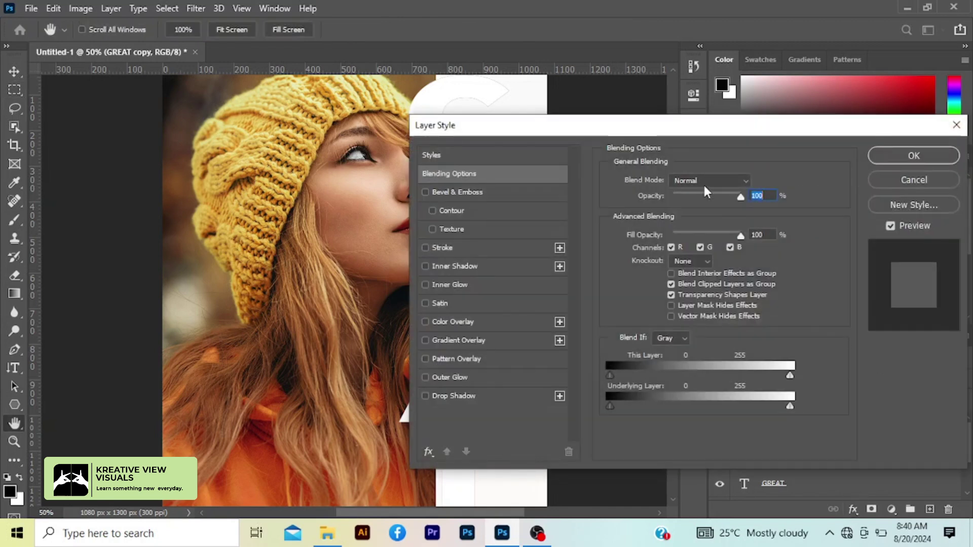
pyautogui.moveTo(641, 126); pyautogui.dragTo(724, 118)
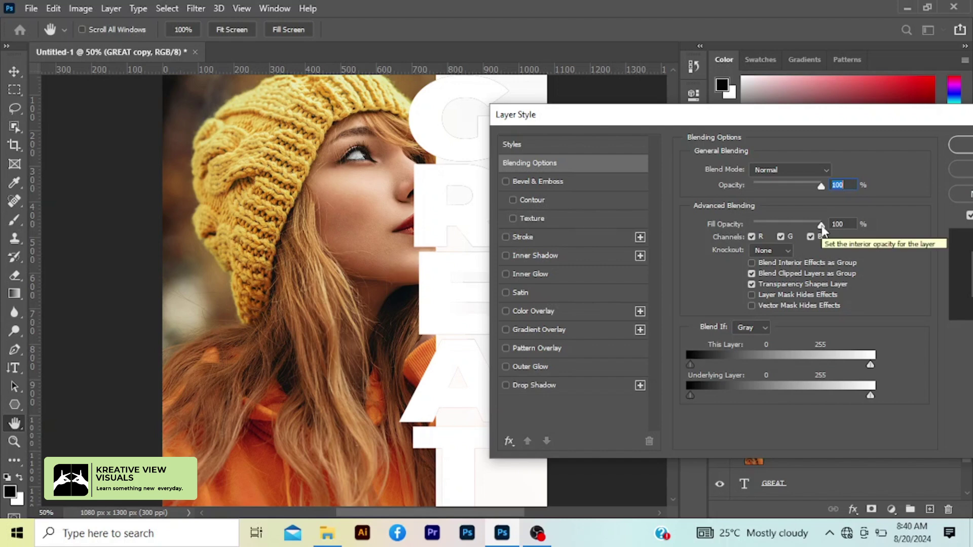
# - Set GREAT copy's Fill Opacity to 0 and add a 4 px white stroke
pyautogui.moveTo(821, 225); pyautogui.dragTo(747, 217)
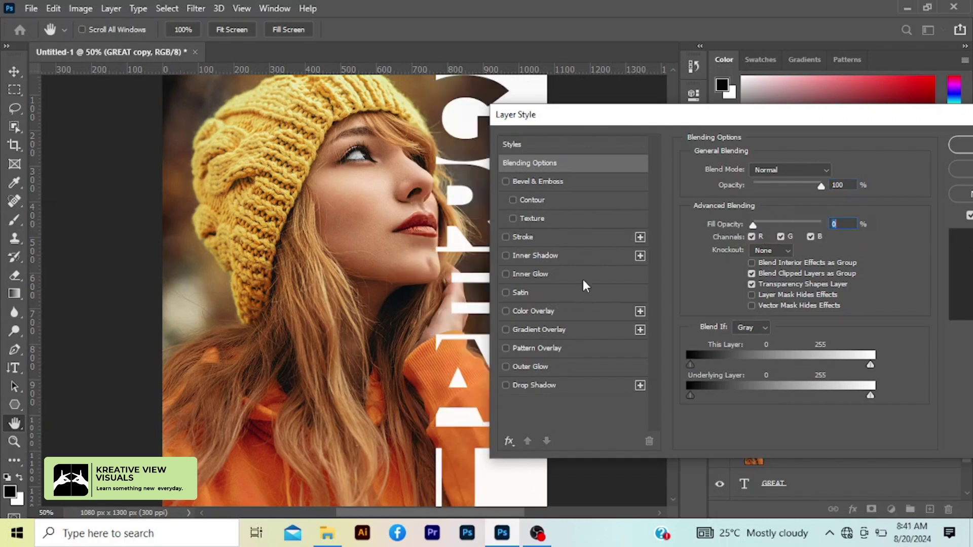
pyautogui.click(524, 237)
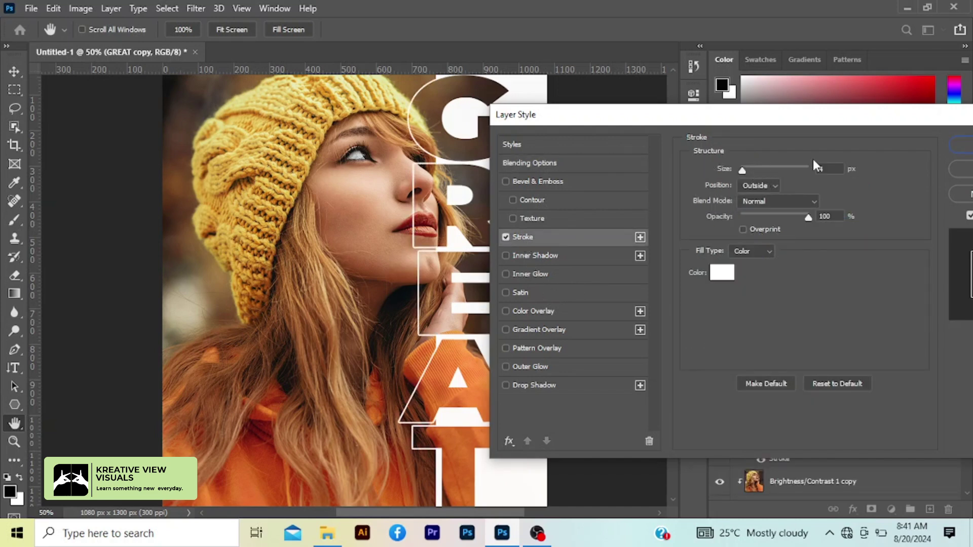
pyautogui.click(836, 168)
pyautogui.write('4')
pyautogui.moveTo(932, 123); pyautogui.dragTo(812, 120)
pyautogui.click(867, 143)
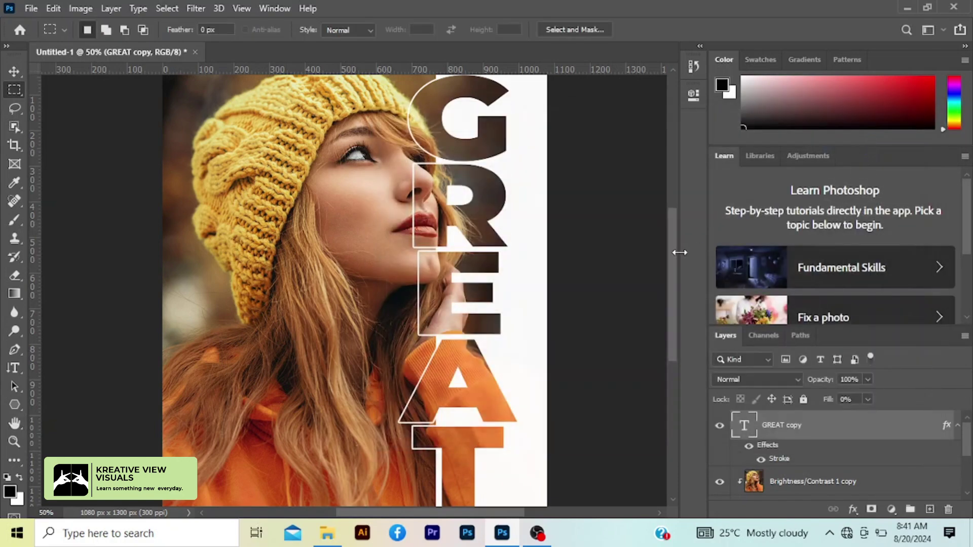
# - Deselect GREAT copy and add horizontal white Montserrat Black text reading ICON LIVING
pyautogui.moveTo(675, 257)
pyautogui.mouseDown()
pyautogui.moveTo(676, 233)
pyautogui.moveTo(676, 267)
pyautogui.moveTo(676, 256)
pyautogui.mouseUp()
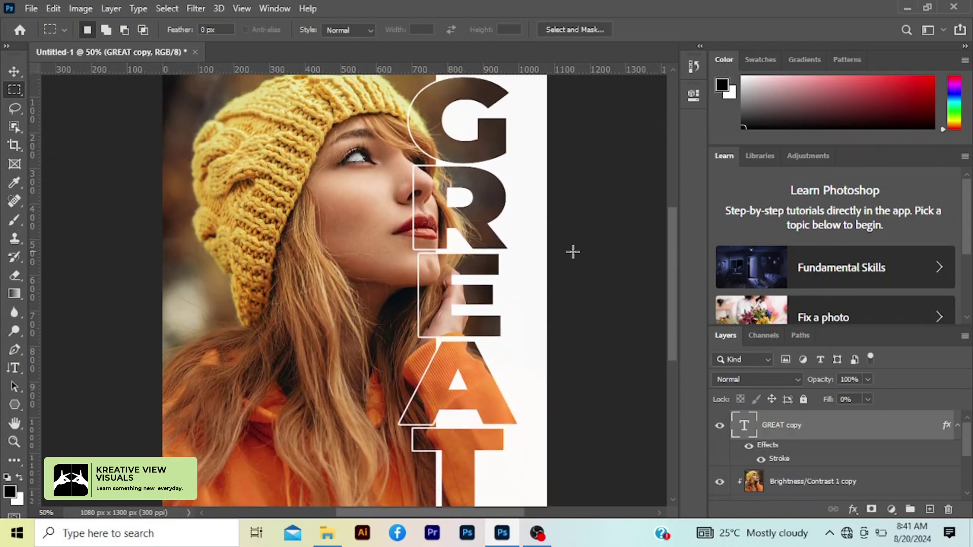
pyautogui.click(14, 71)
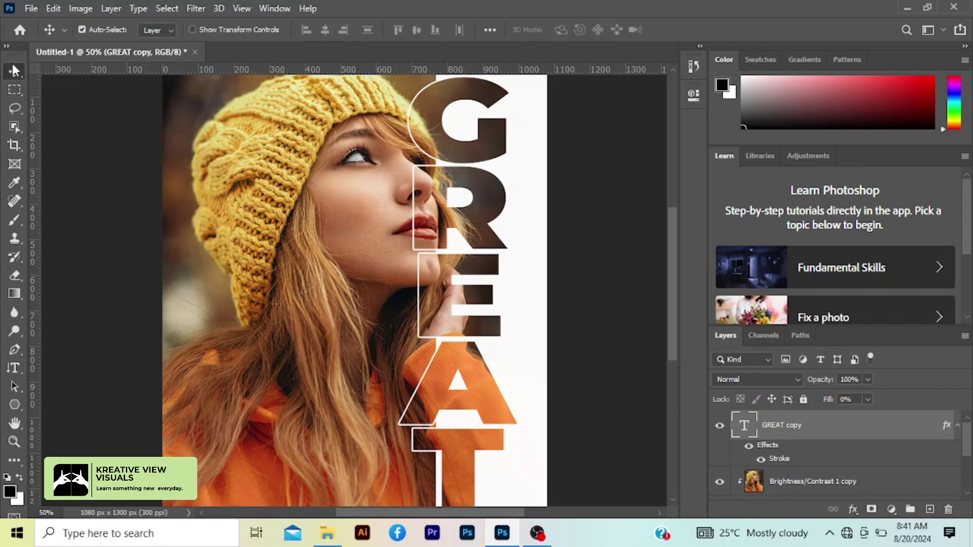
pyautogui.click(101, 254)
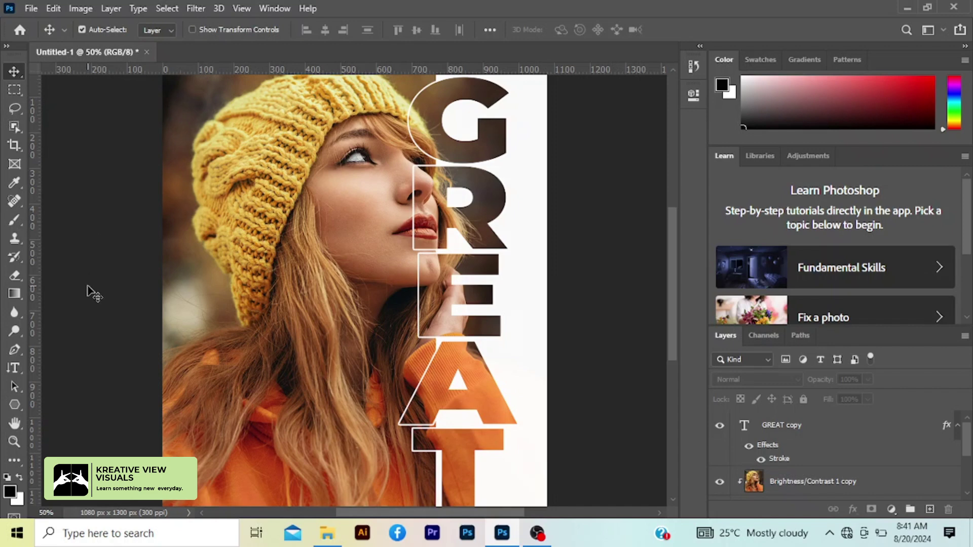
pyautogui.press('t')
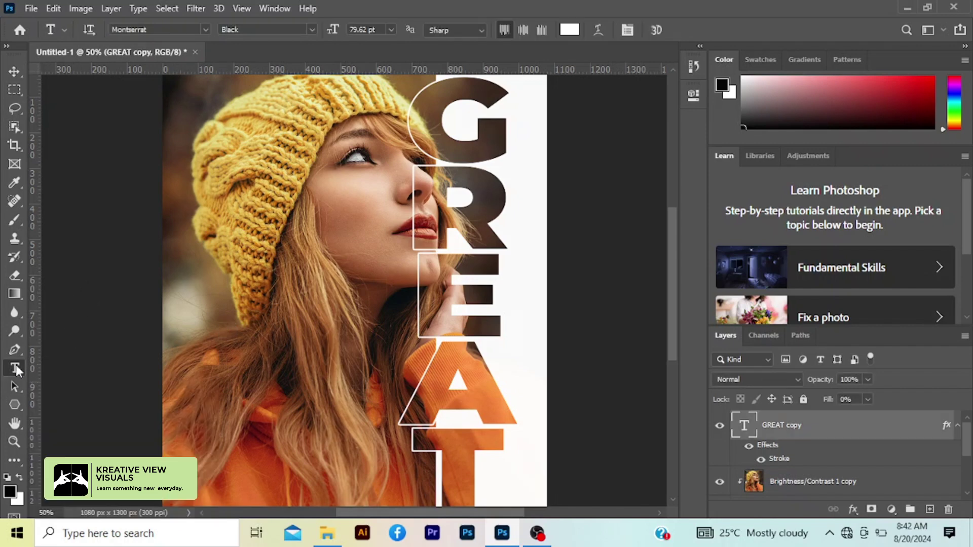
pyautogui.rightClick(16, 372)
pyautogui.click(47, 370)
pyautogui.click(235, 327)
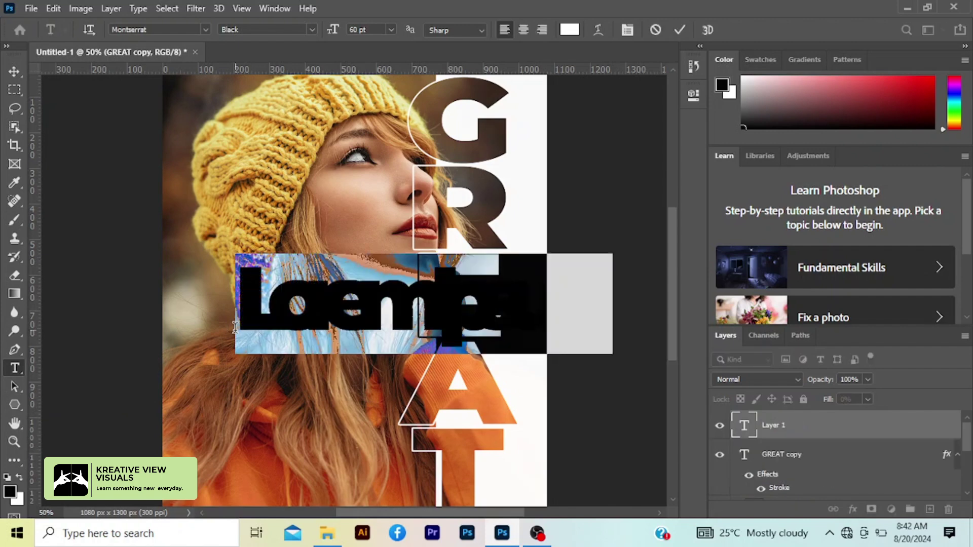
pyautogui.write('ICON')
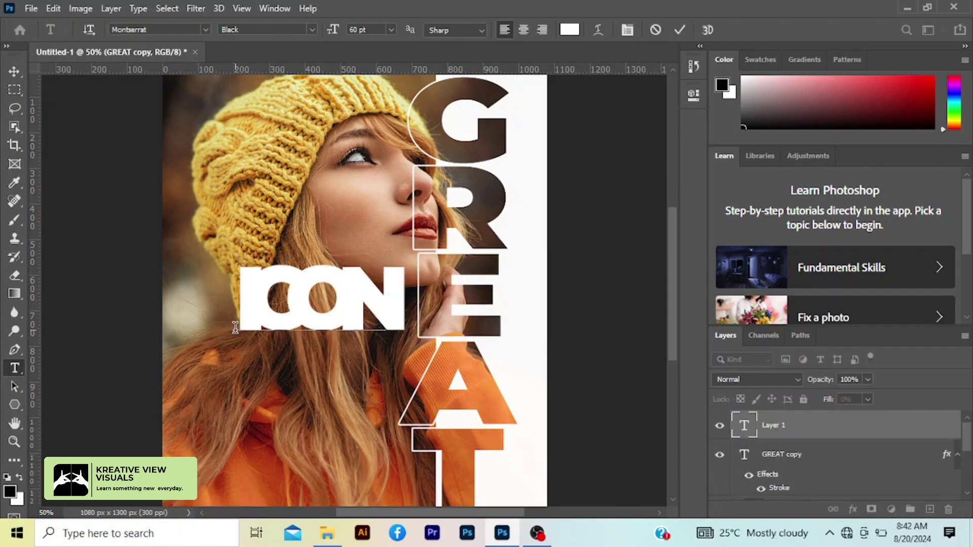
pyautogui.write('IM')
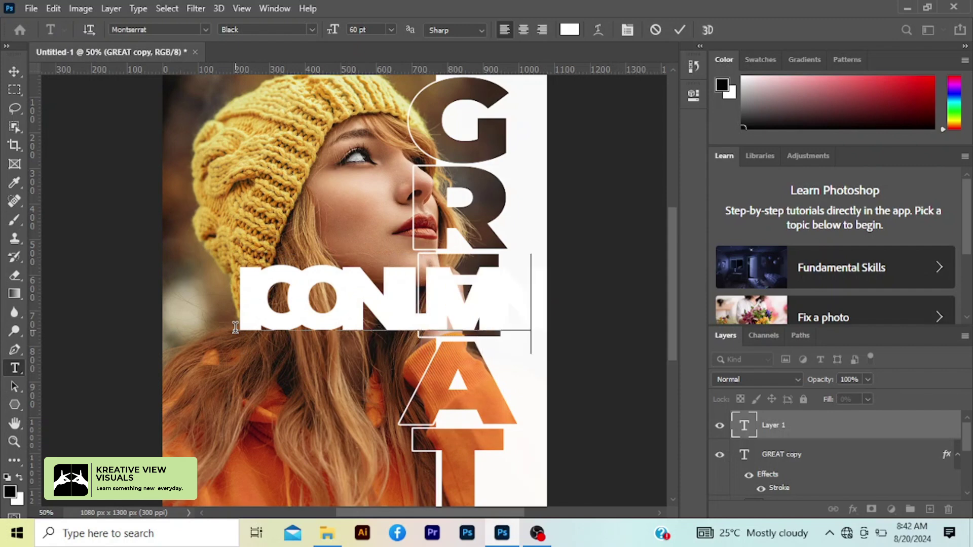
pyautogui.write('A')
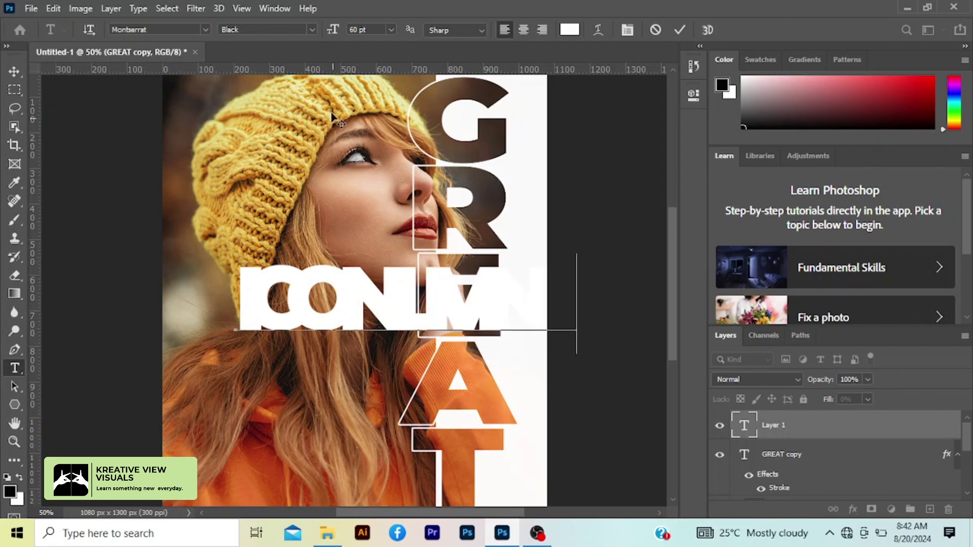
pyautogui.click(677, 31)
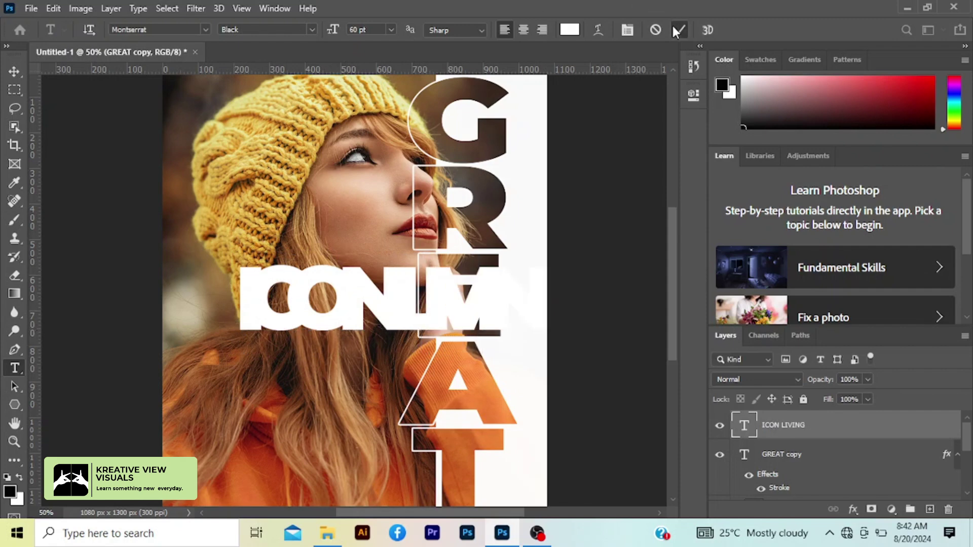
# - In the Properties panel, shrink the ICON LIVING text to 16 pt
pyautogui.doubleClick(743, 428)
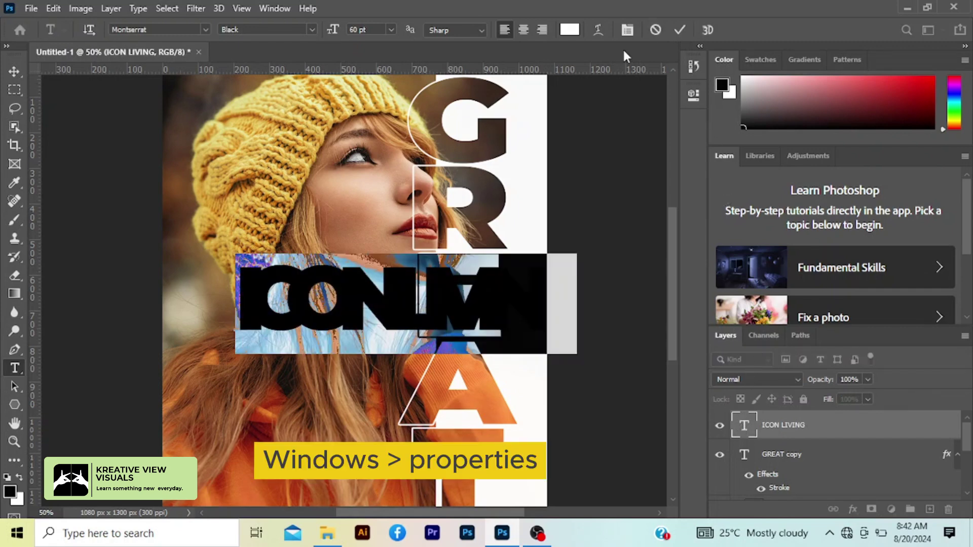
pyautogui.click(269, 9)
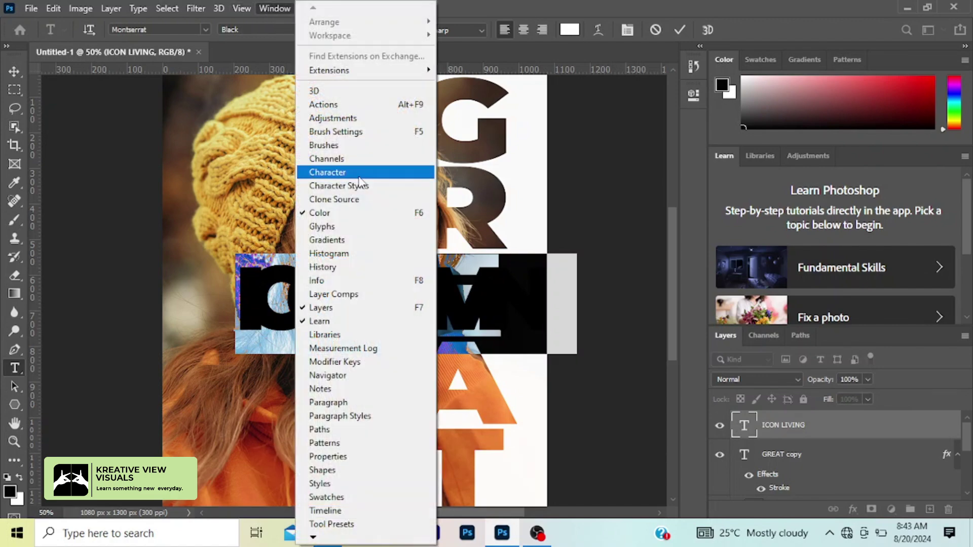
pyautogui.click(357, 457)
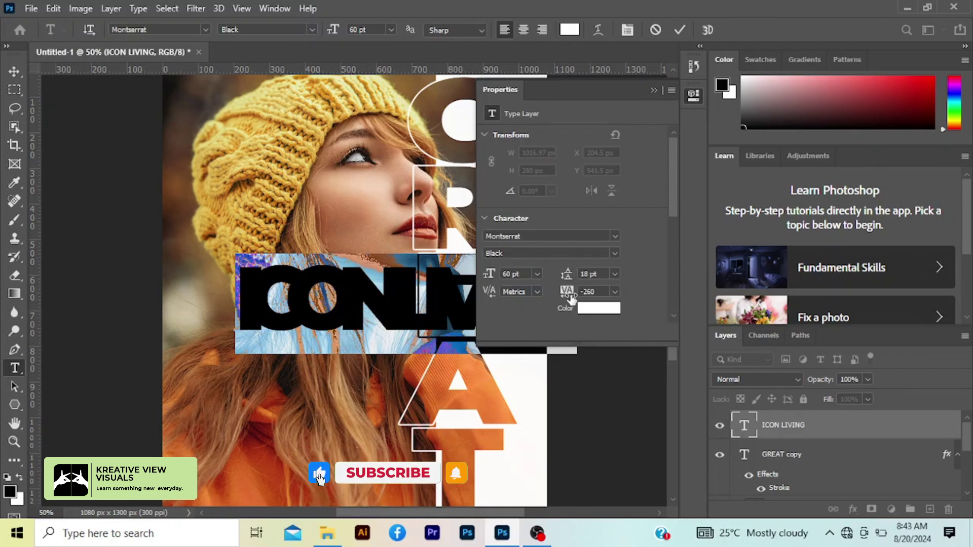
pyautogui.moveTo(571, 298)
pyautogui.mouseDown()
pyautogui.moveTo(587, 300)
pyautogui.moveTo(572, 303)
pyautogui.mouseUp()
pyautogui.write('-40')
pyautogui.press('Return')
pyautogui.moveTo(511, 274); pyautogui.dragTo(476, 275)
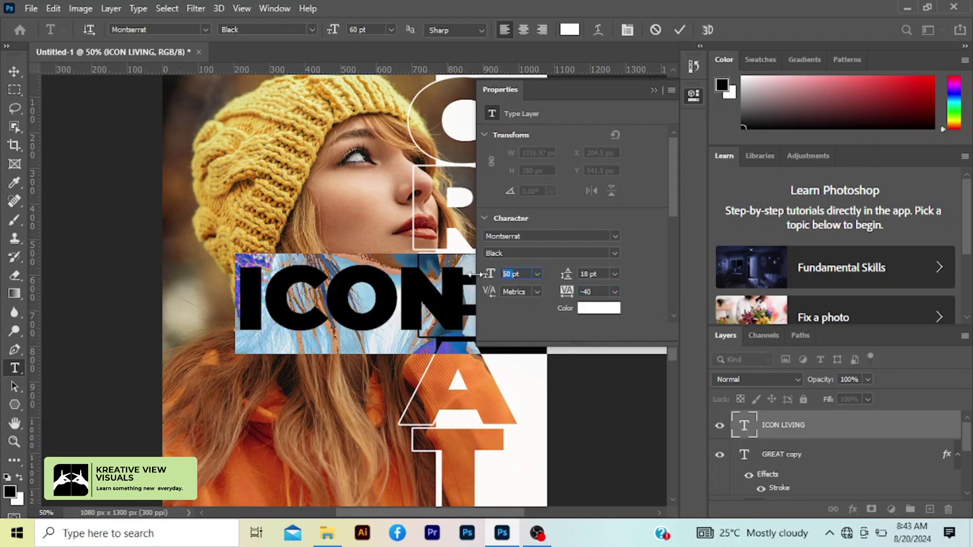
pyautogui.write('16')
pyautogui.click(680, 31)
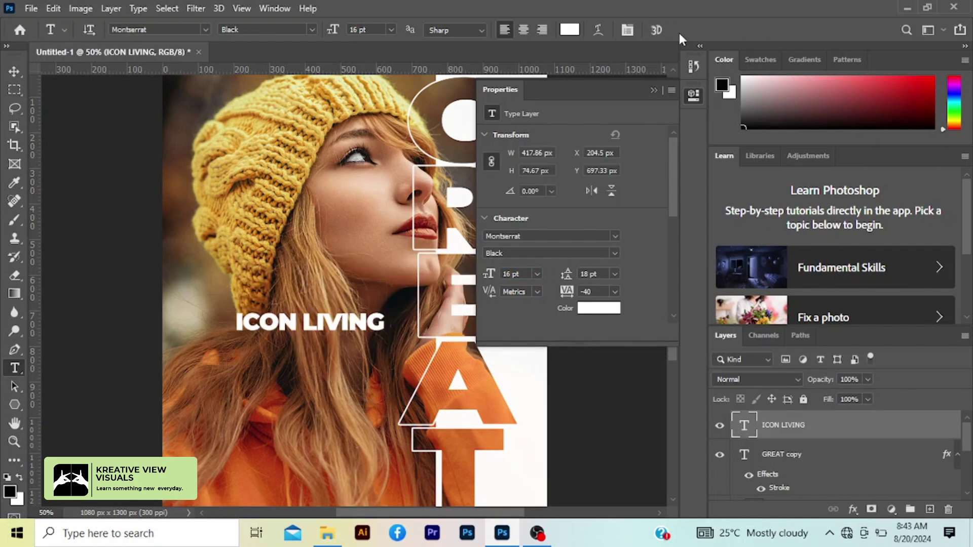
# - Set ICON LIVING's tracking to 20 and collapse the Properties panel
pyautogui.doubleClick(740, 427)
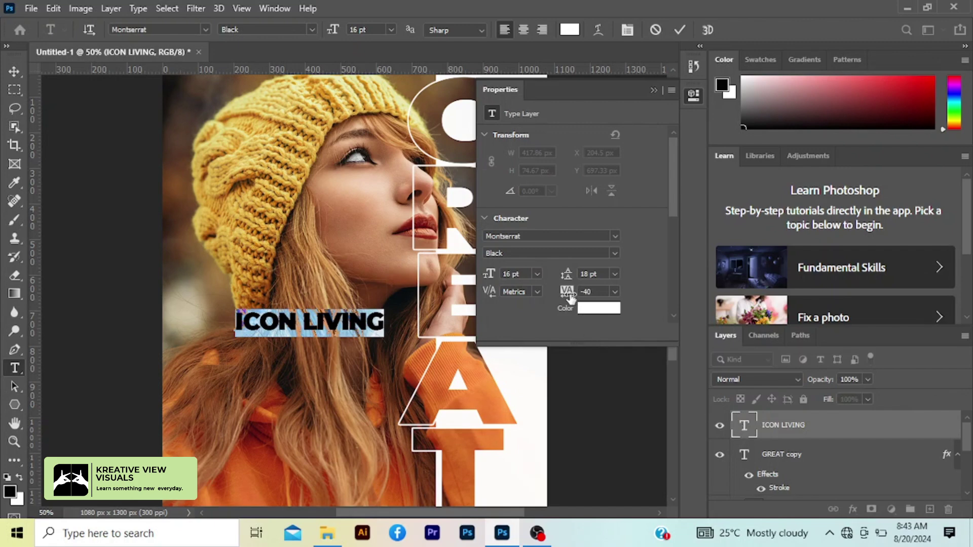
pyautogui.moveTo(570, 299); pyautogui.dragTo(573, 299)
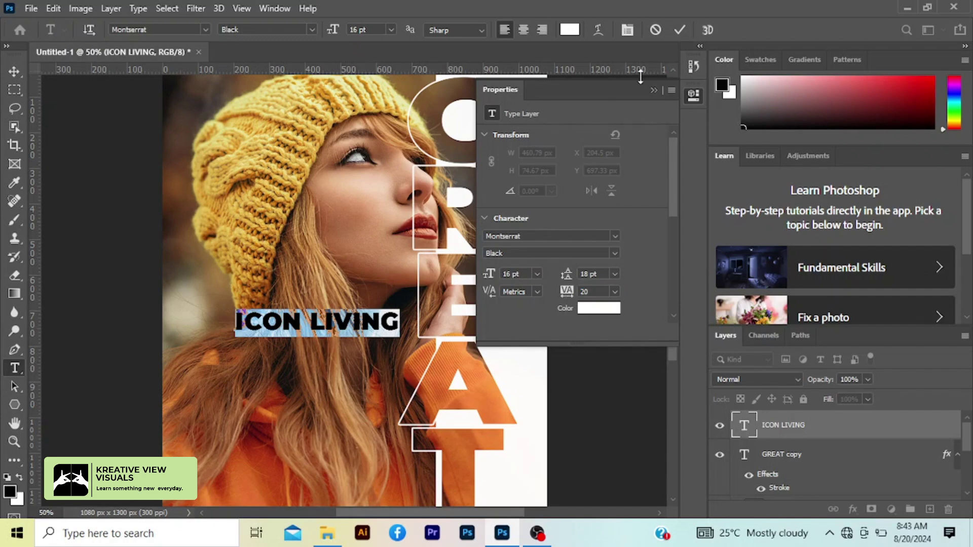
pyautogui.click(681, 30)
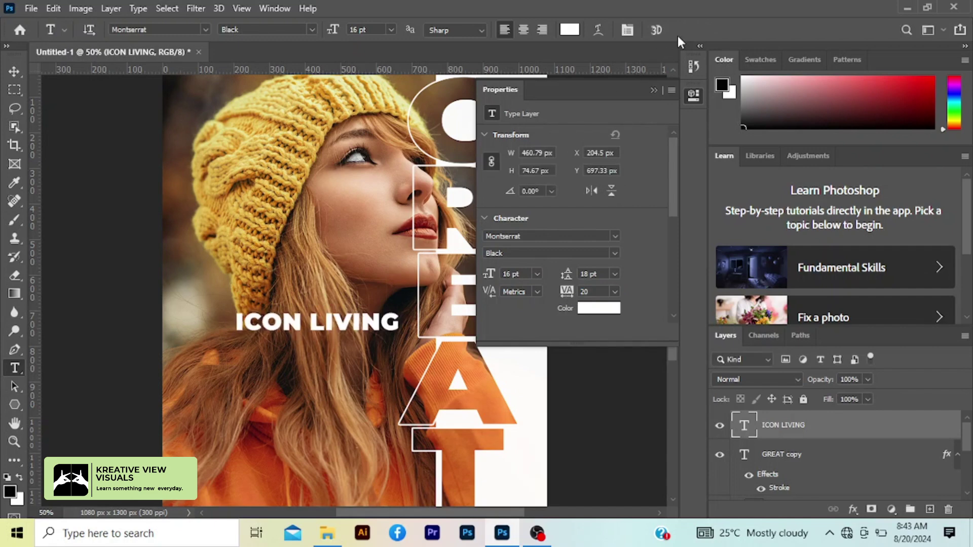
pyautogui.click(653, 90)
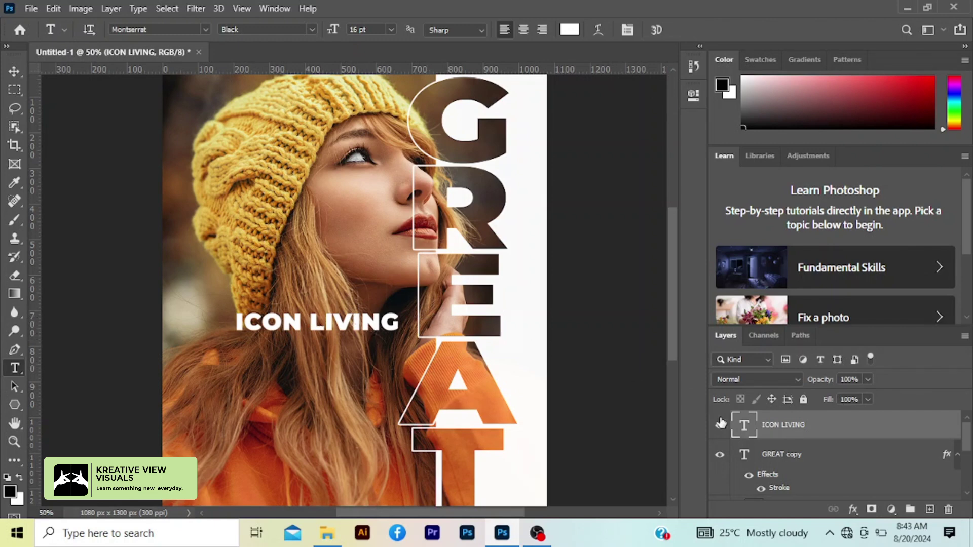
# - Break ICON LIVING into two lines, with LIVING on the second line
pyautogui.doubleClick(735, 419)
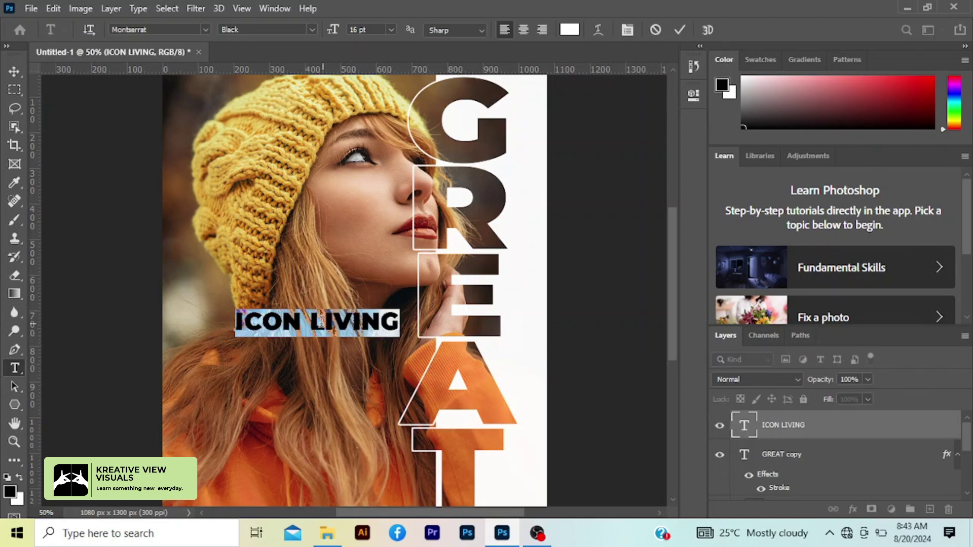
pyautogui.click(310, 321)
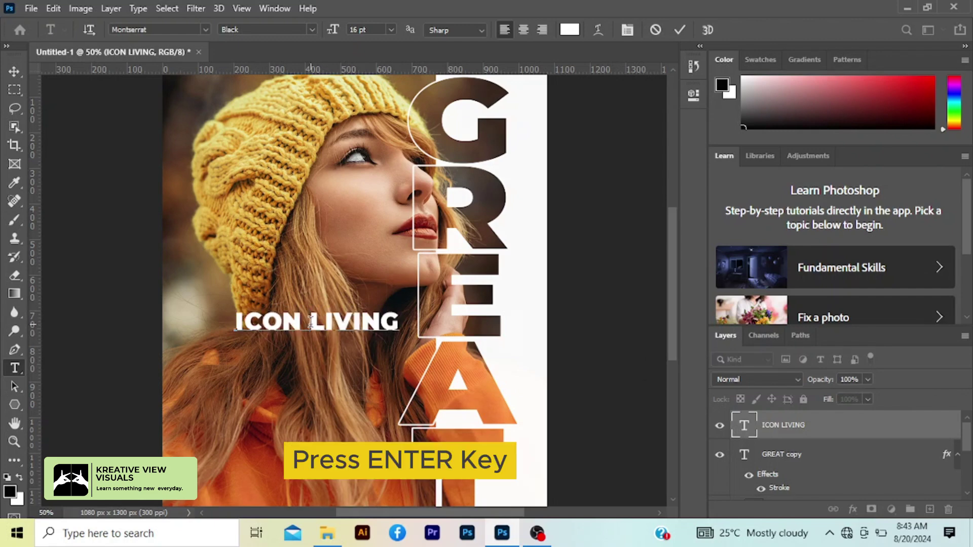
pyautogui.press('Return')
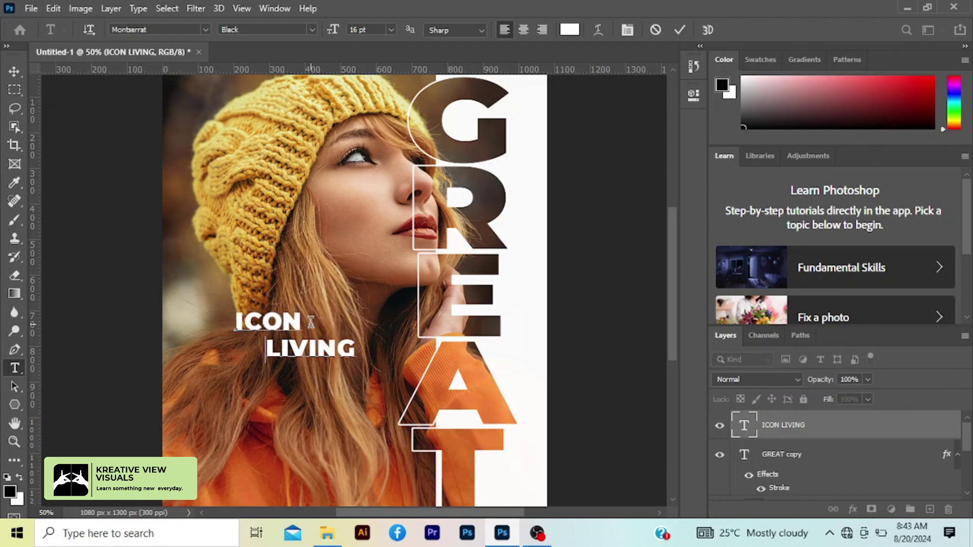
pyautogui.click(684, 31)
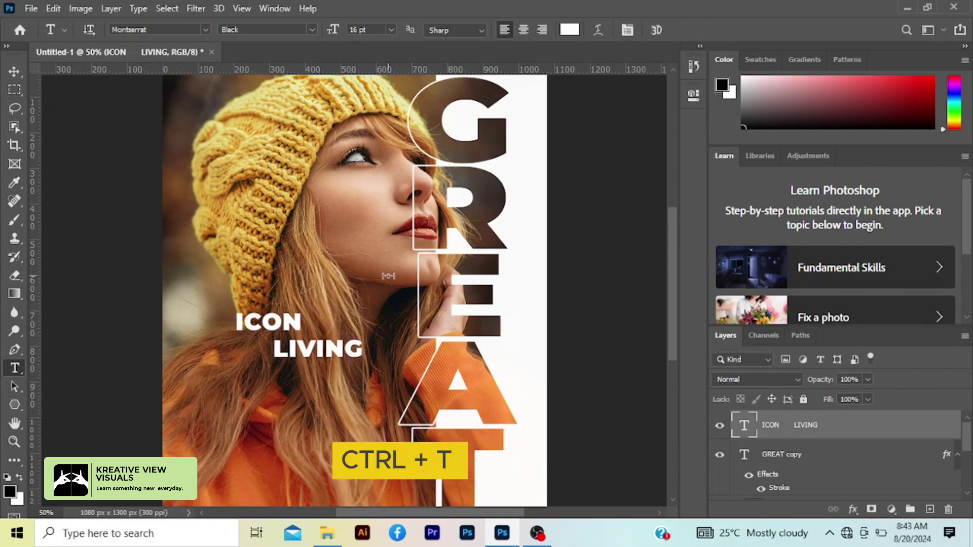
# - Rotate the text 90° counter clockwise and move it toward the left edge
pyautogui.hotkey('ctrl', 't')
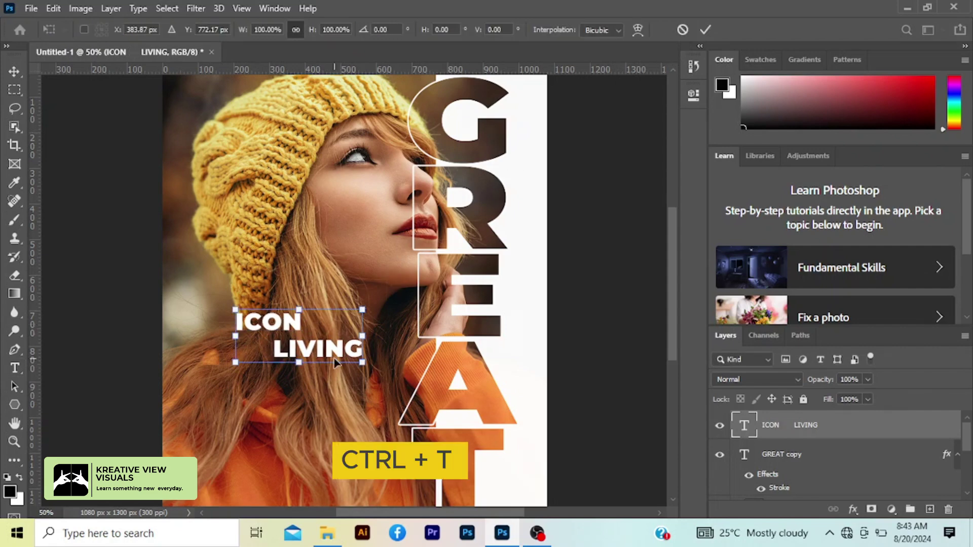
pyautogui.rightClick(341, 360)
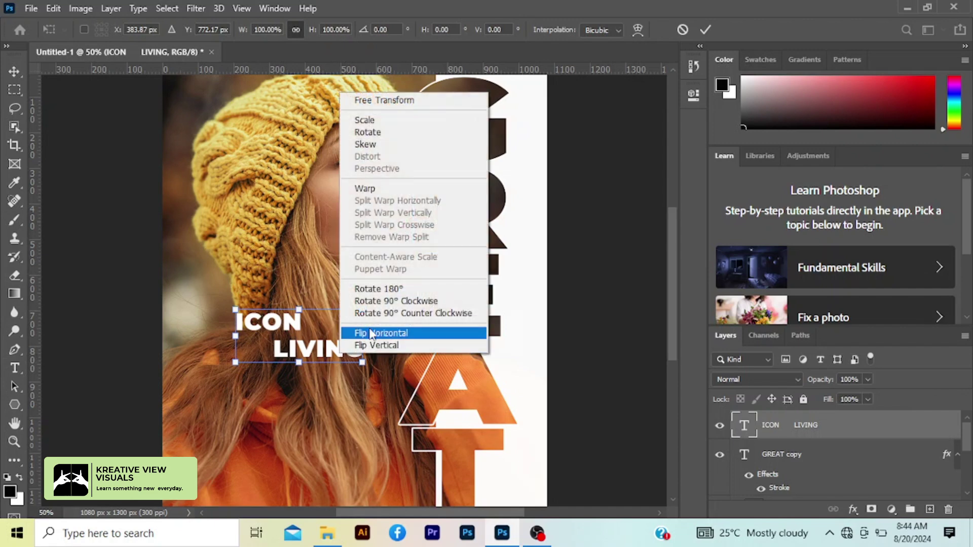
pyautogui.click(385, 313)
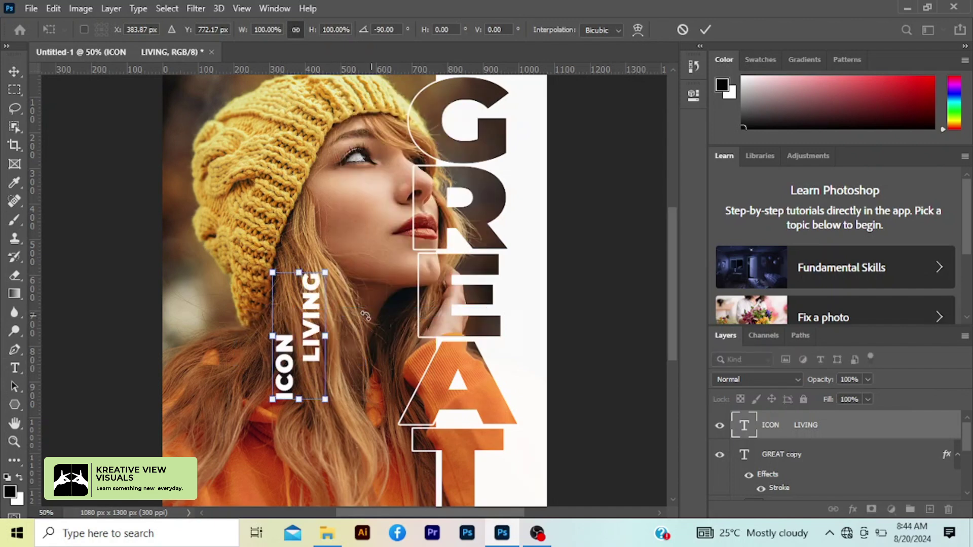
pyautogui.moveTo(315, 335); pyautogui.dragTo(239, 310)
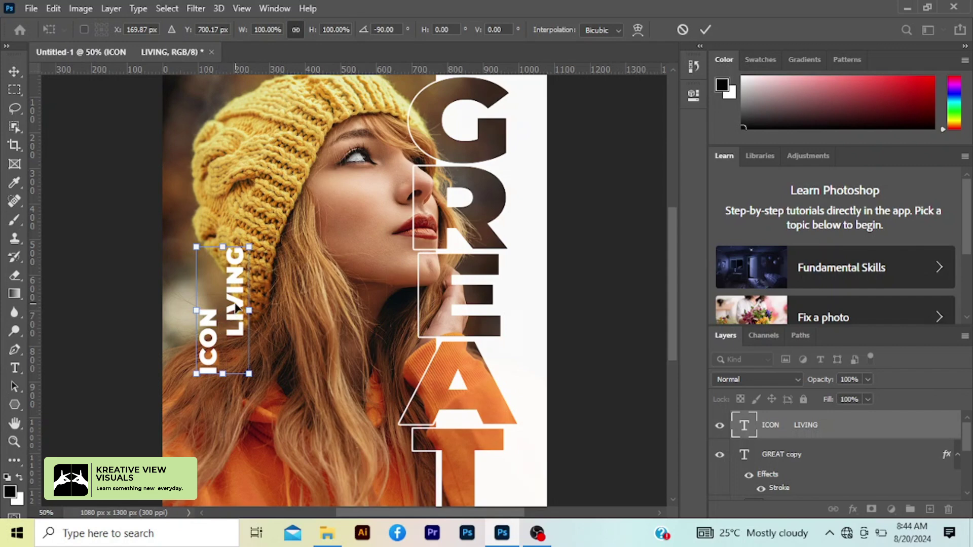
pyautogui.press('Return')
pyautogui.press('t')
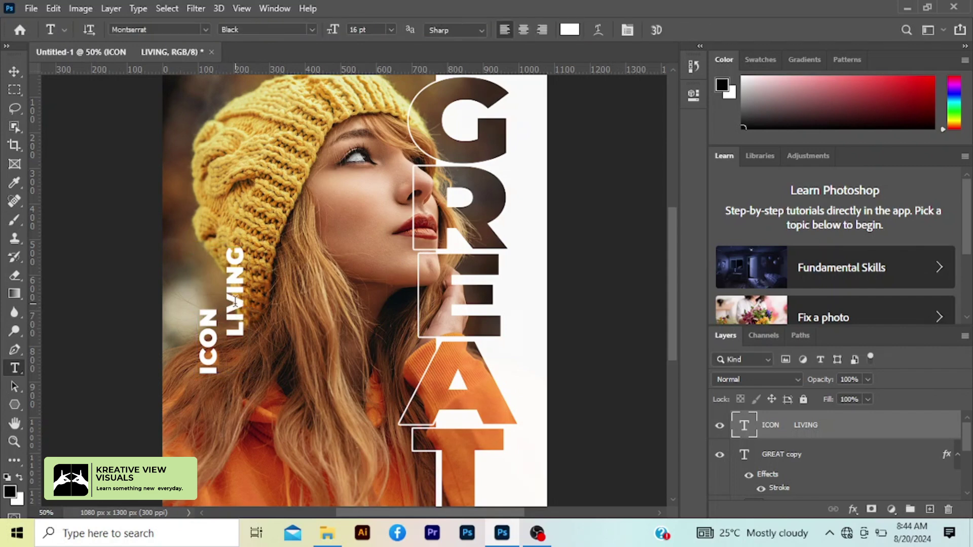
# - Tighten ICON LIVING's leading to 13 pt in the Properties panel
pyautogui.doubleClick(745, 424)
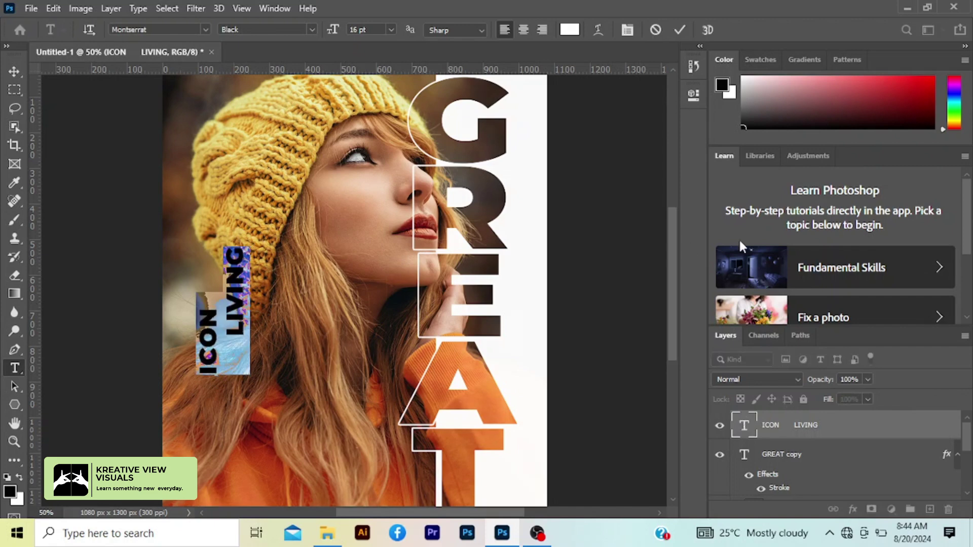
pyautogui.click(694, 94)
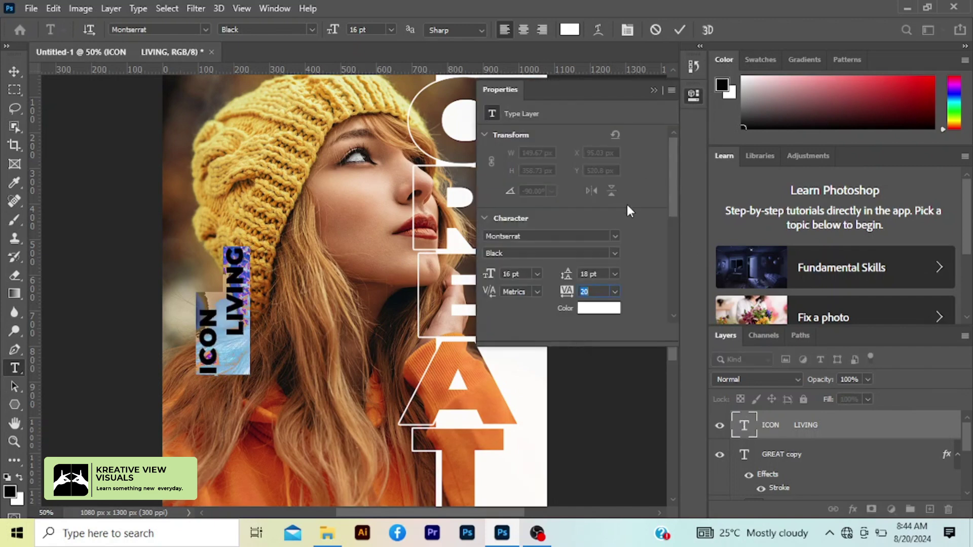
pyautogui.moveTo(567, 282); pyautogui.dragTo(567, 280)
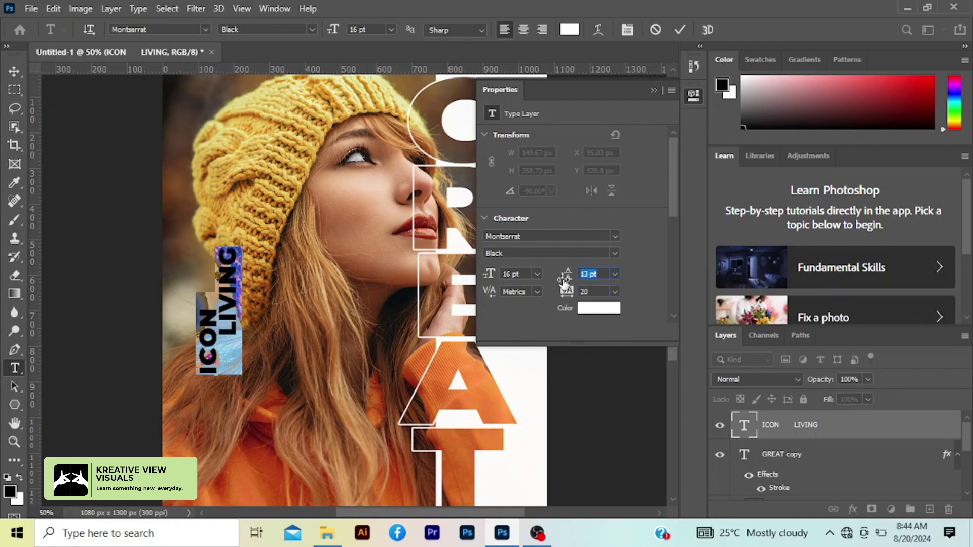
pyautogui.click(683, 31)
pyautogui.click(654, 90)
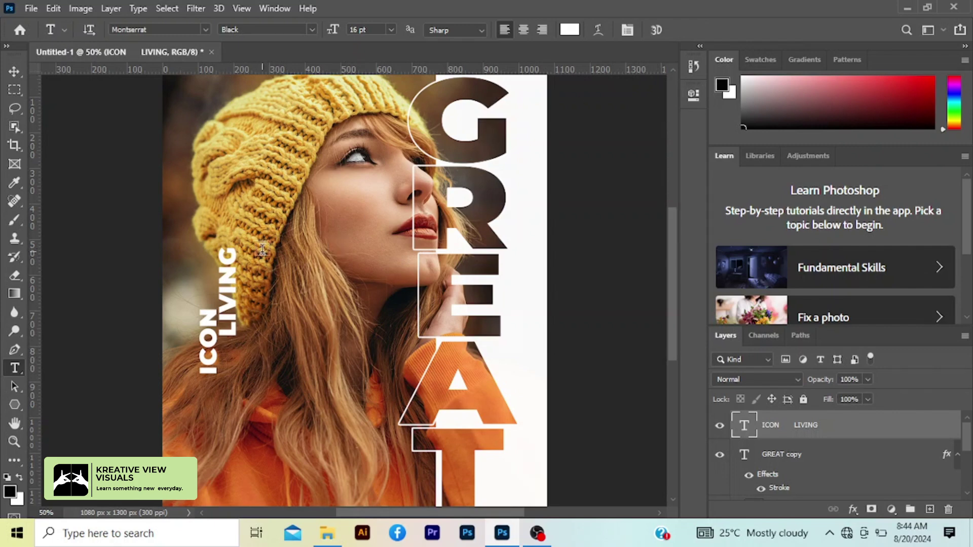
# - Add the word Syre in Aguafina Script below ICON LIVING
pyautogui.click(15, 71)
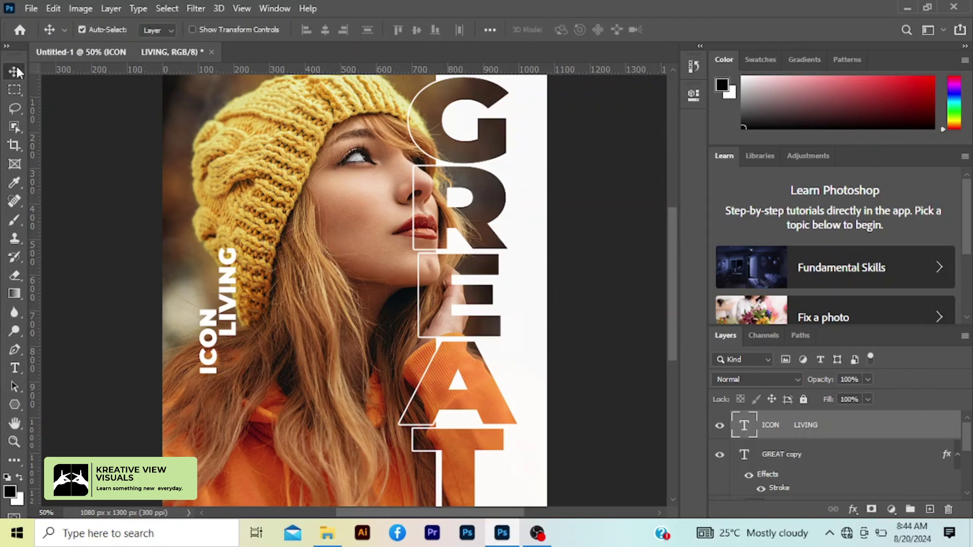
pyautogui.click(110, 237)
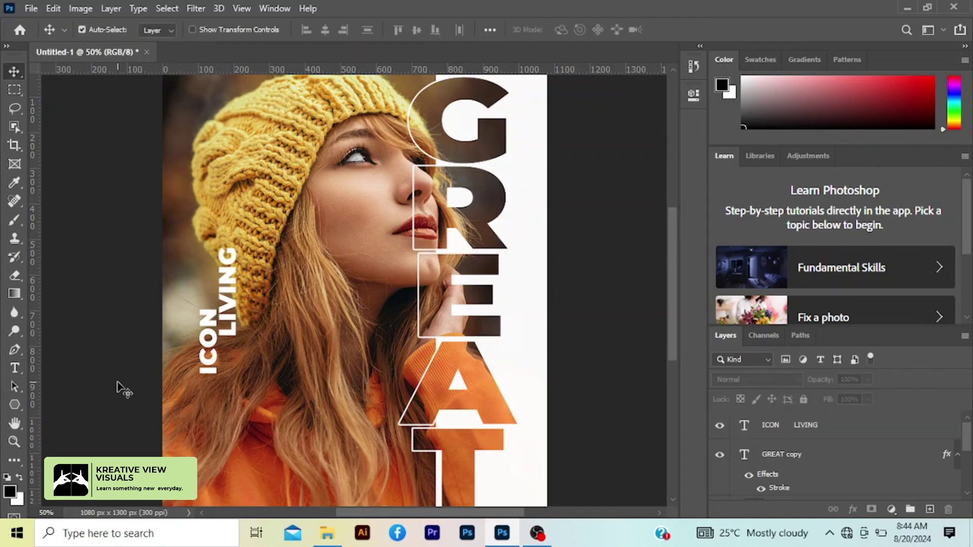
pyautogui.click(15, 368)
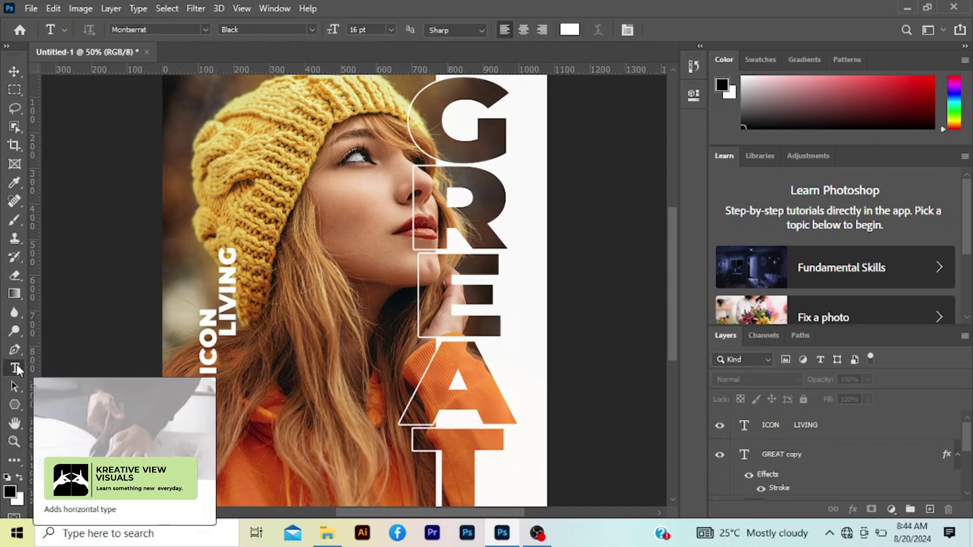
pyautogui.click(246, 405)
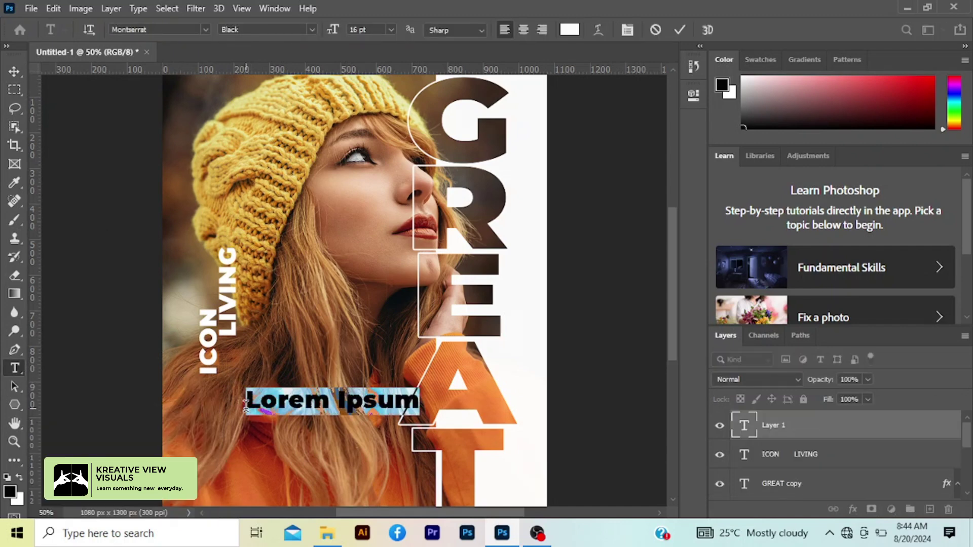
pyautogui.click(206, 29)
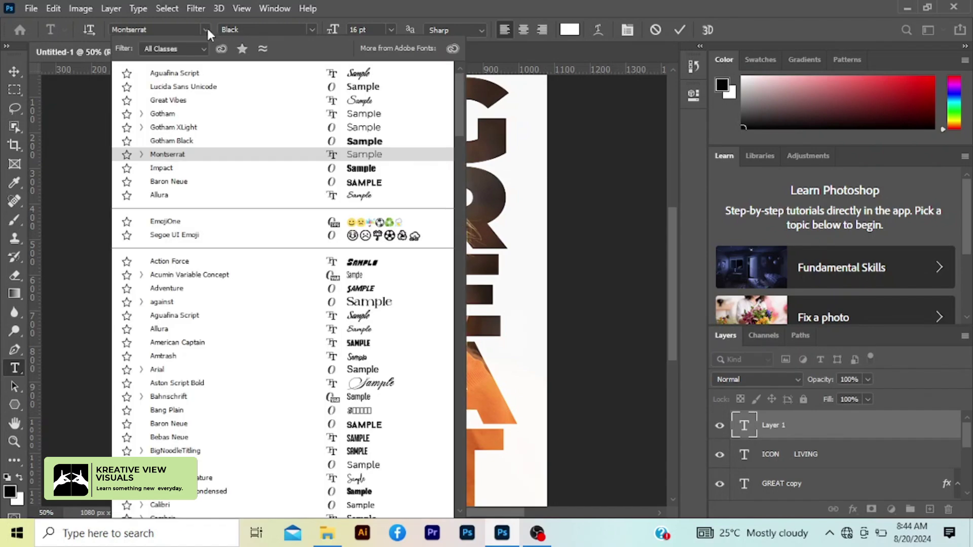
pyautogui.click(208, 75)
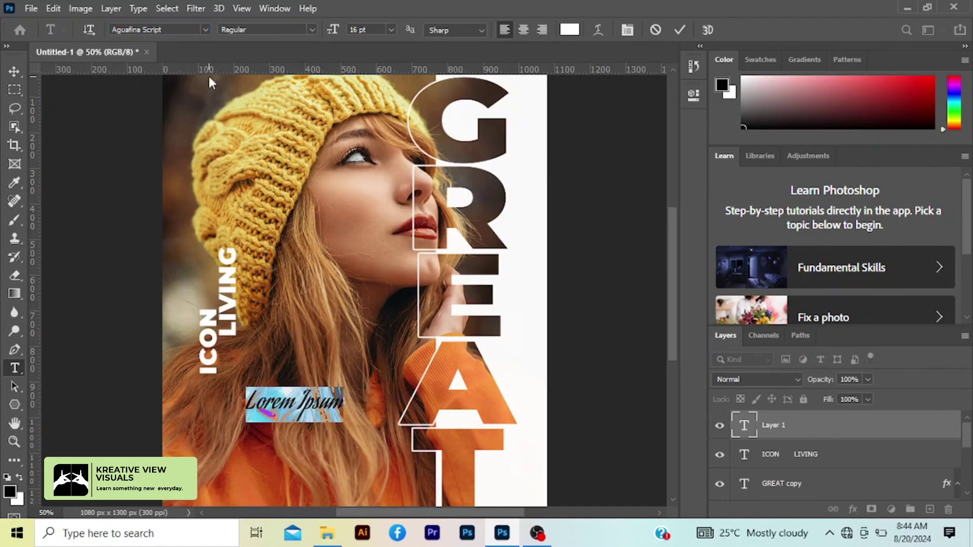
pyautogui.write('Syre')
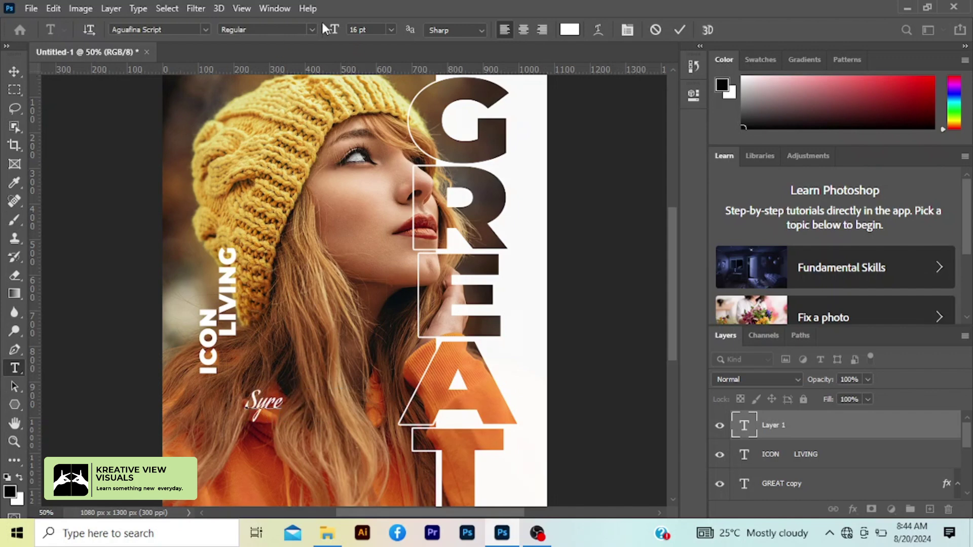
pyautogui.click(678, 31)
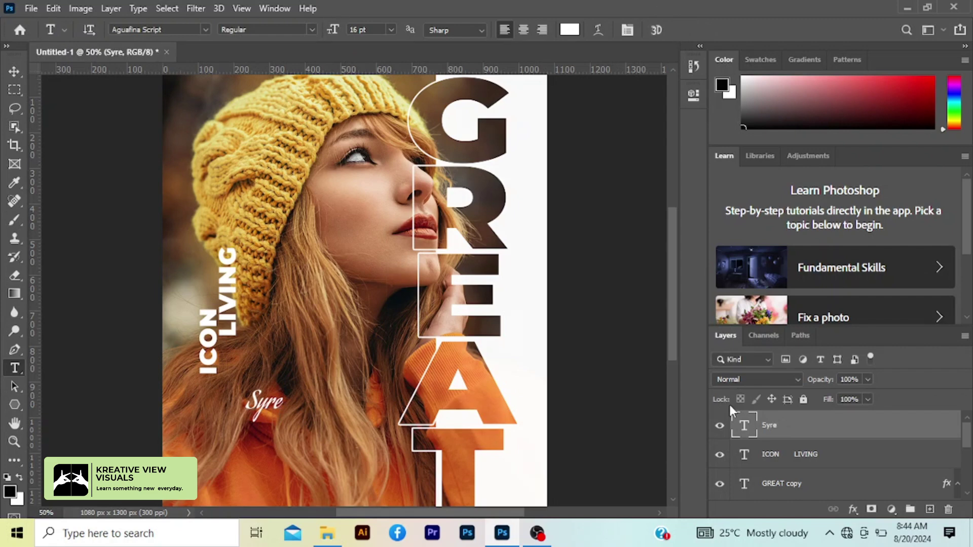
# - Enlarge the Syre text to 24 pt
pyautogui.doubleClick(737, 427)
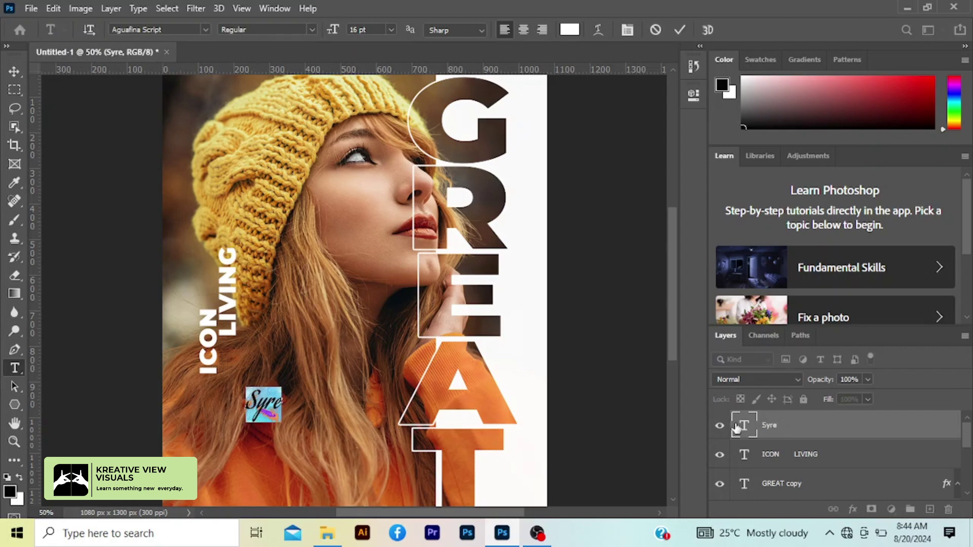
pyautogui.click(391, 30)
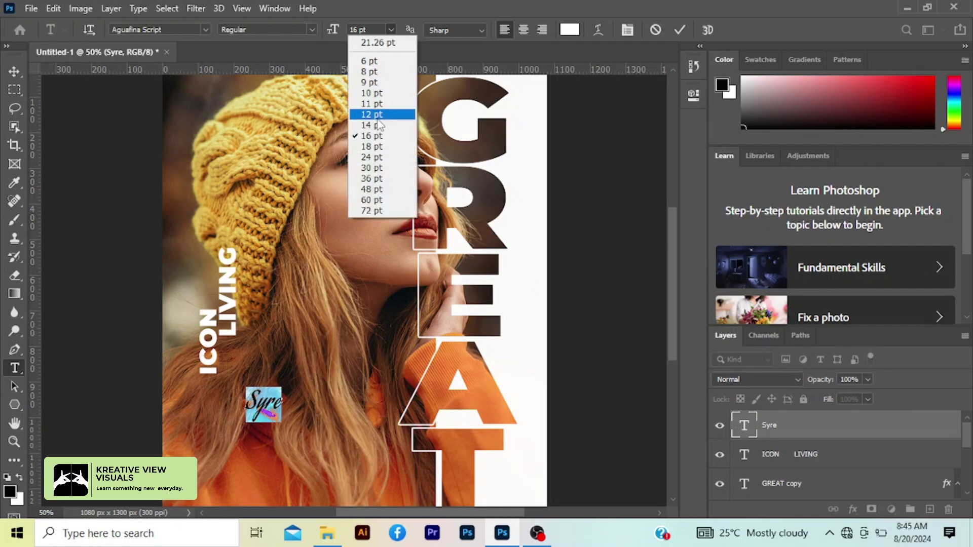
pyautogui.click(378, 158)
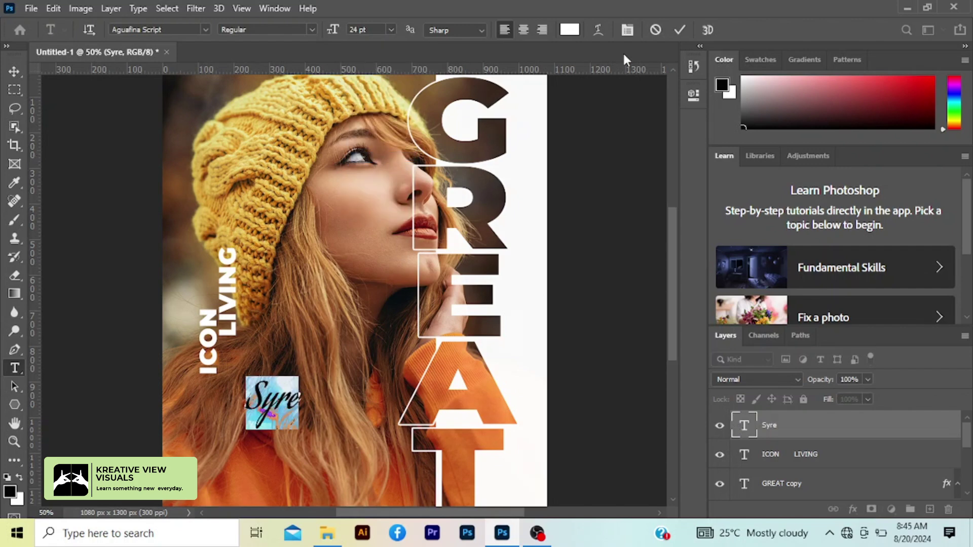
pyautogui.click(679, 31)
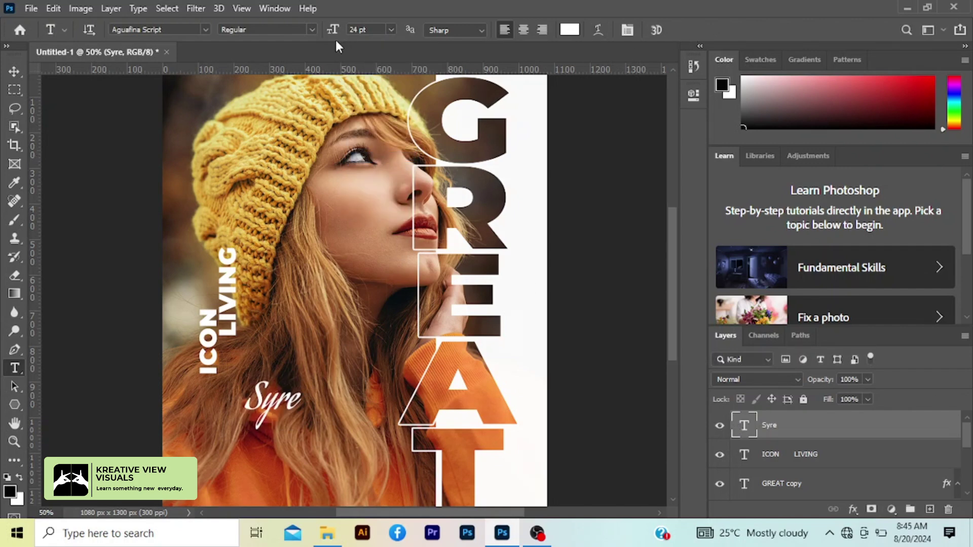
# - Drag Syre under ICON LIVING and snap its left edge to a temporary guide
pyautogui.click(15, 71)
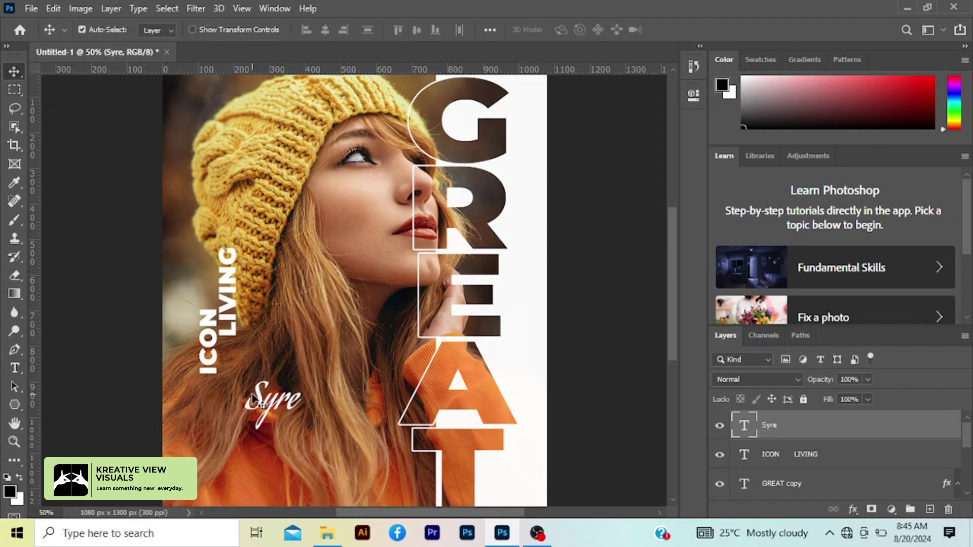
pyautogui.moveTo(258, 405); pyautogui.dragTo(216, 407)
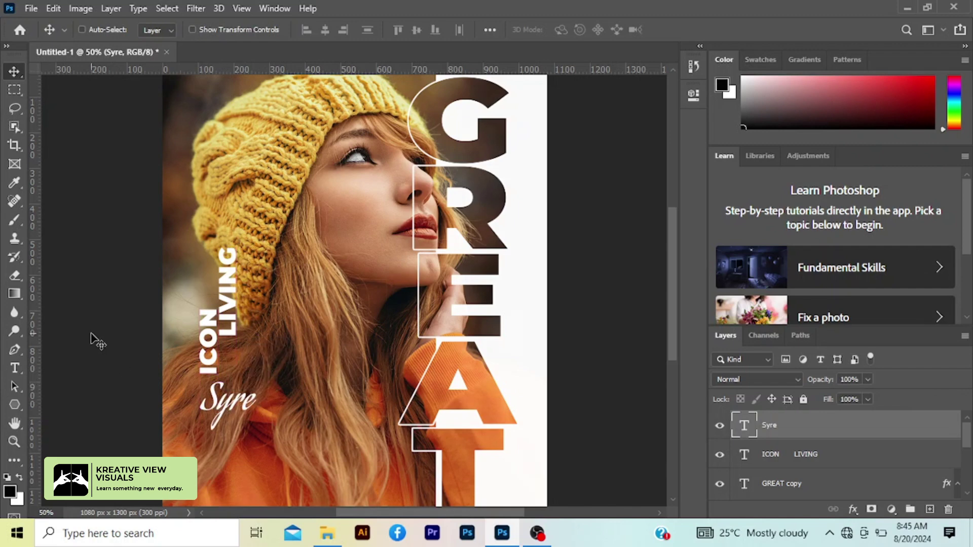
pyautogui.hotkey('ctrl', 'r')
pyautogui.hotkey('ctrl', 'r')
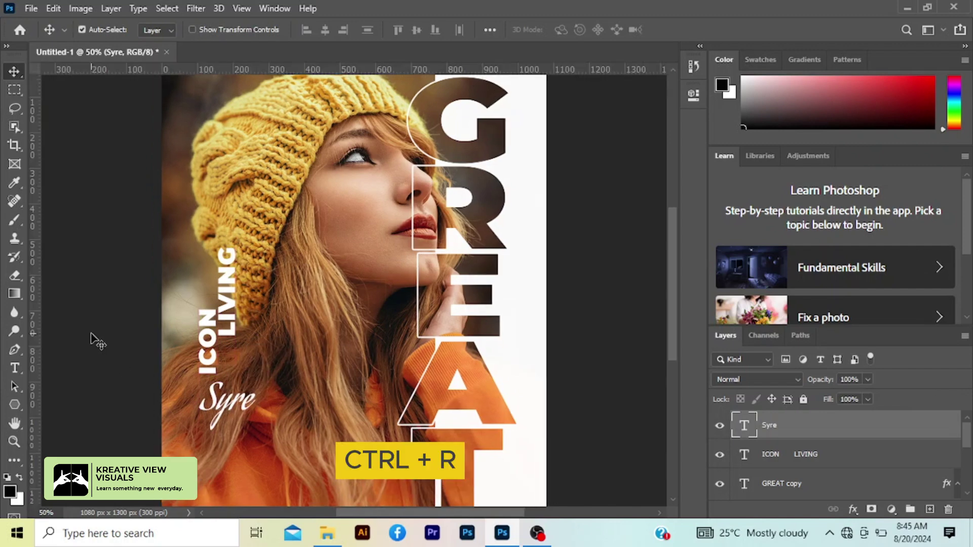
pyautogui.moveTo(37, 332); pyautogui.dragTo(198, 350)
pyautogui.moveTo(214, 407); pyautogui.dragTo(213, 410)
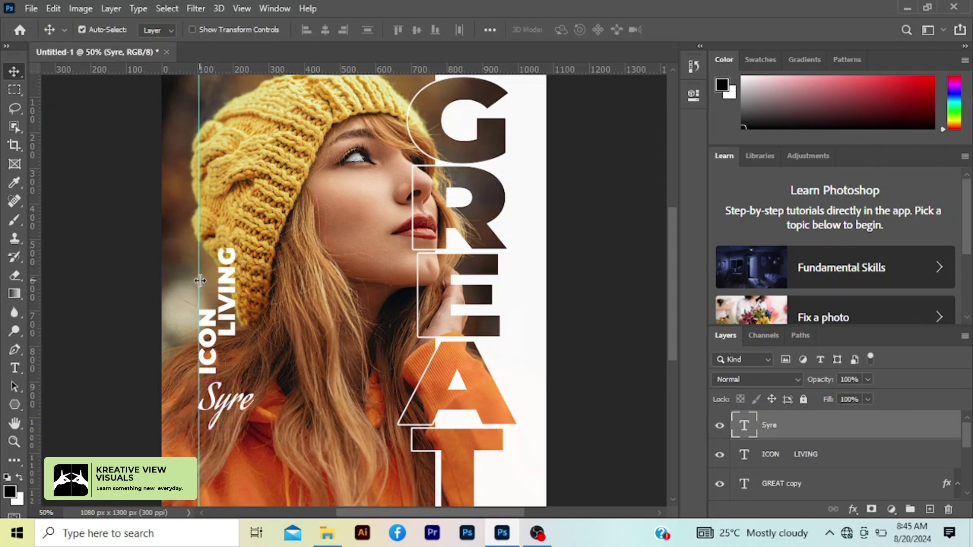
pyautogui.moveTo(200, 280); pyautogui.dragTo(3, 293)
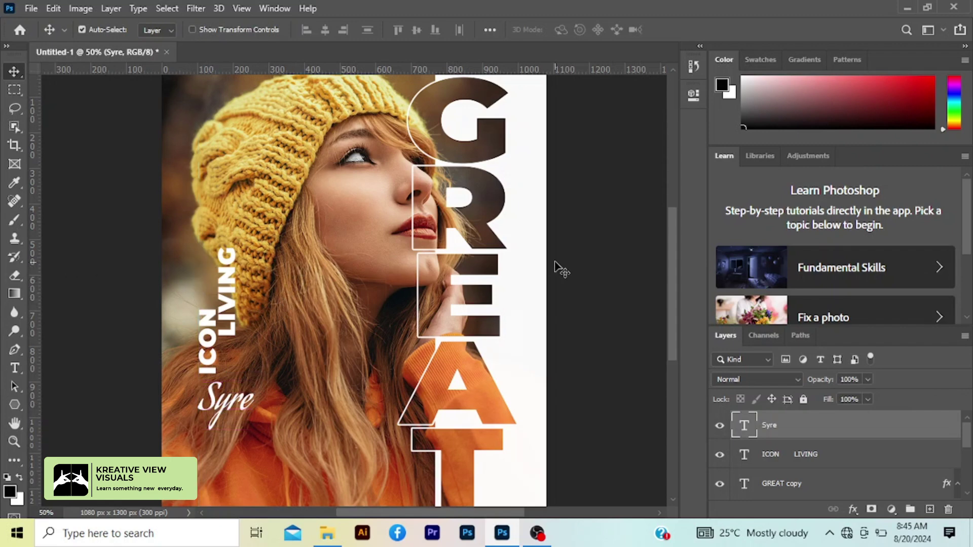
pyautogui.scroll(-3, 671, 234)
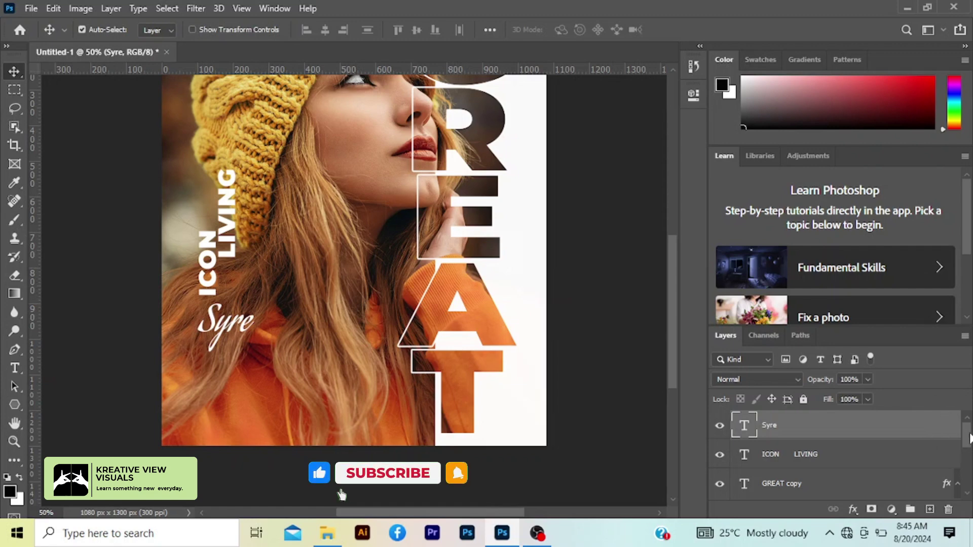
# - Fill the Background layer with near-black #060606
pyautogui.scroll(-3, 881, 486)
pyautogui.click(881, 487)
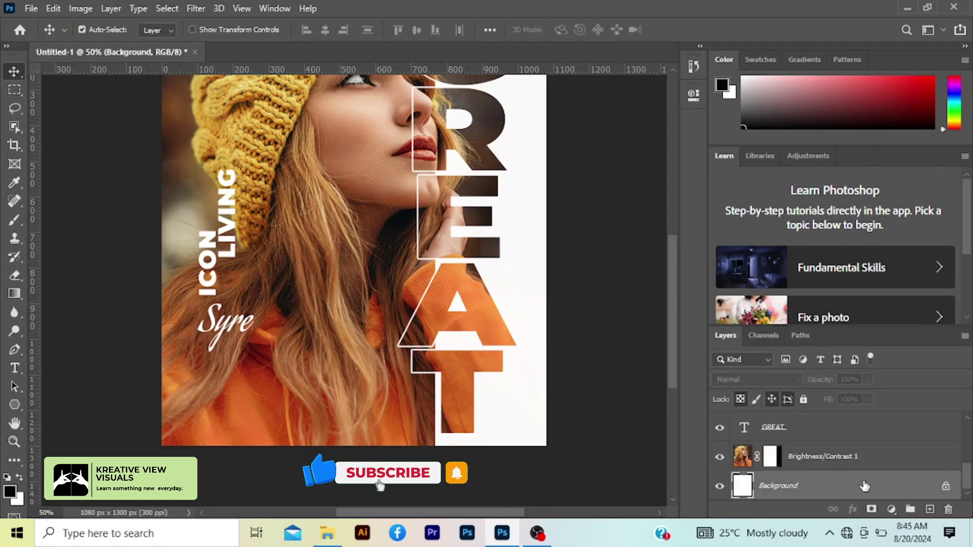
pyautogui.click(20, 478)
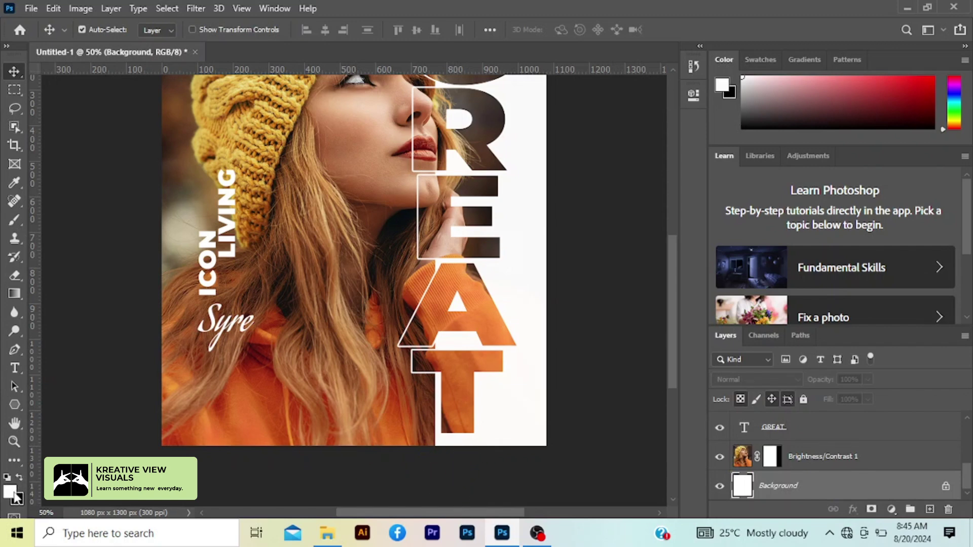
pyautogui.click(12, 492)
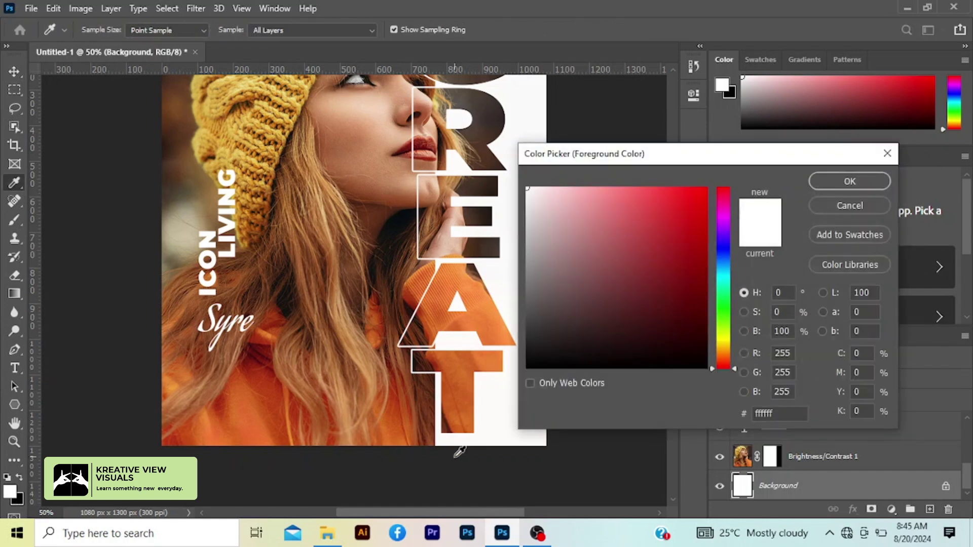
pyautogui.click(533, 364)
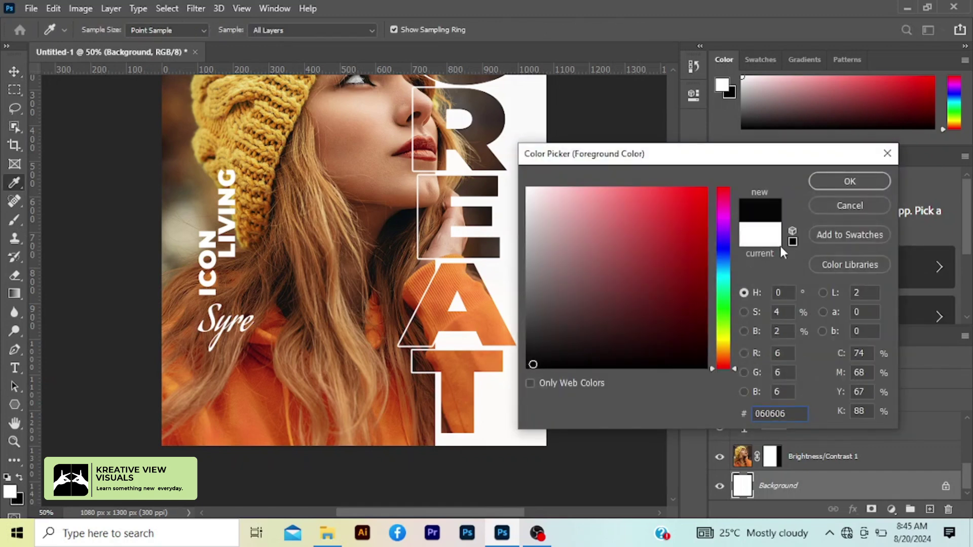
pyautogui.click(858, 182)
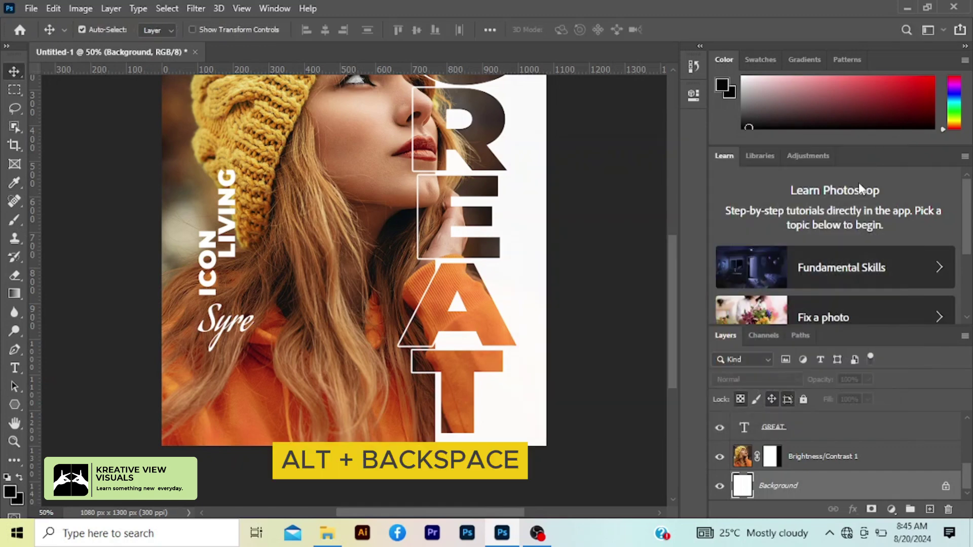
pyautogui.hotkey('alt', 'BackSpace')
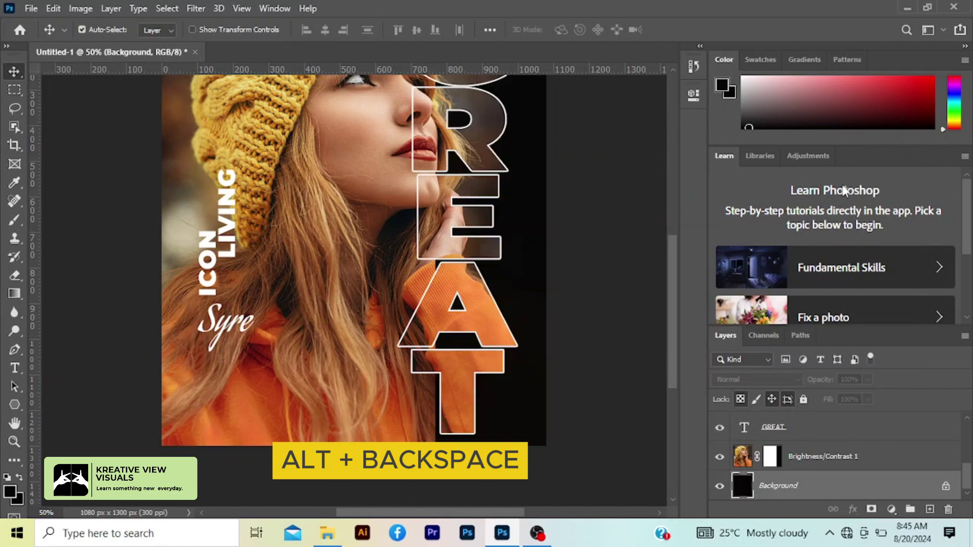
pyautogui.moveTo(676, 247); pyautogui.dragTo(667, 214)
pyautogui.hotkey('ctrl', '-')
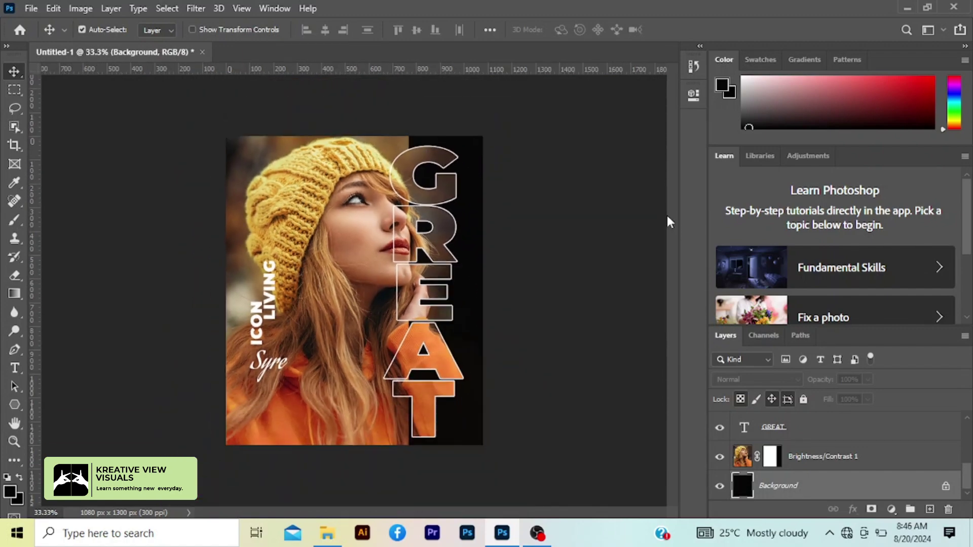
pyautogui.hotkey('ctrl', '+')
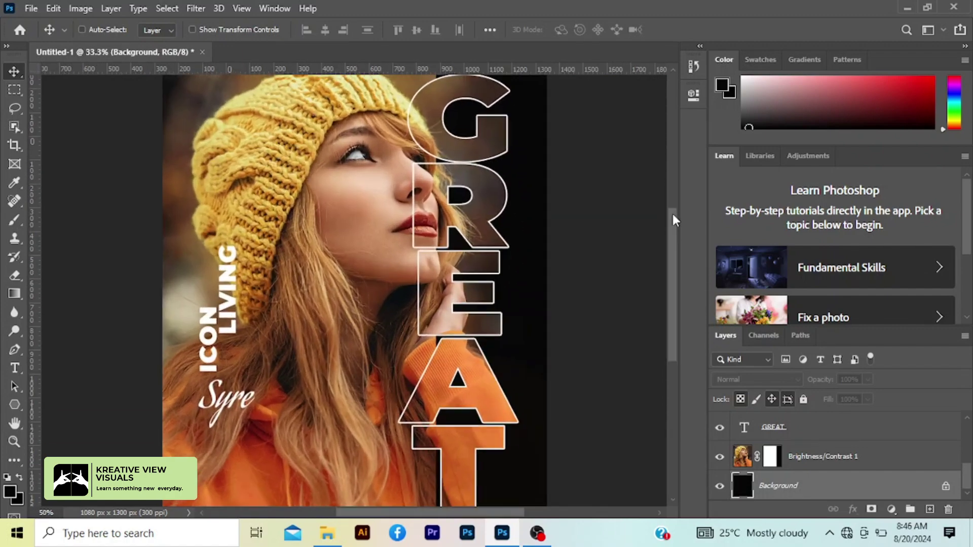